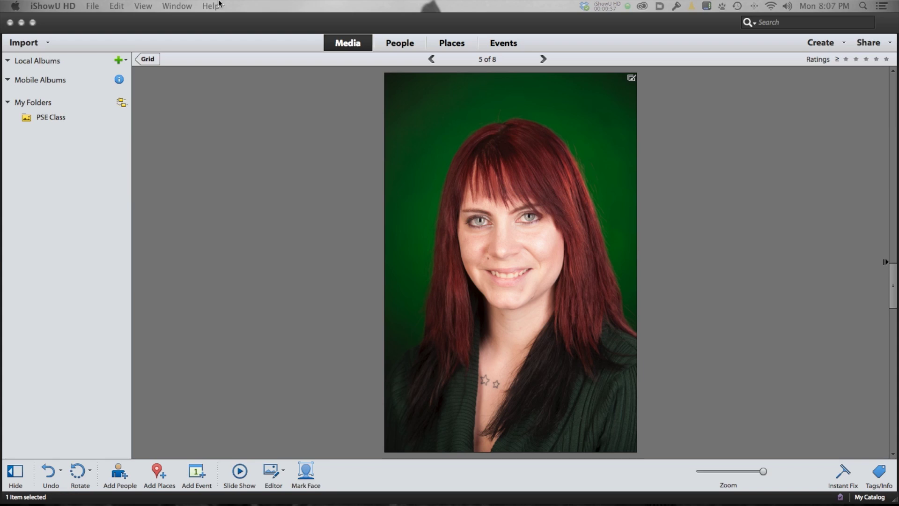
pyautogui.click(216, 6)
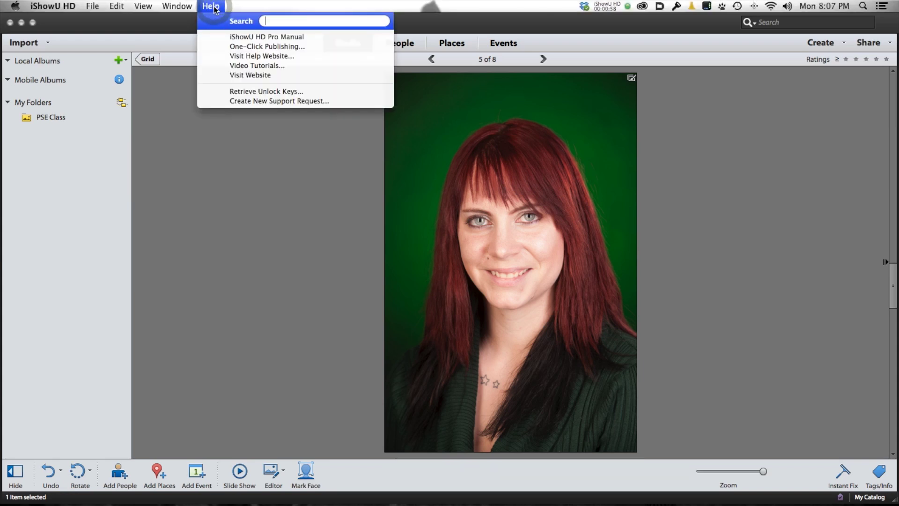
pyautogui.click(333, 181)
pyautogui.click(333, 181)
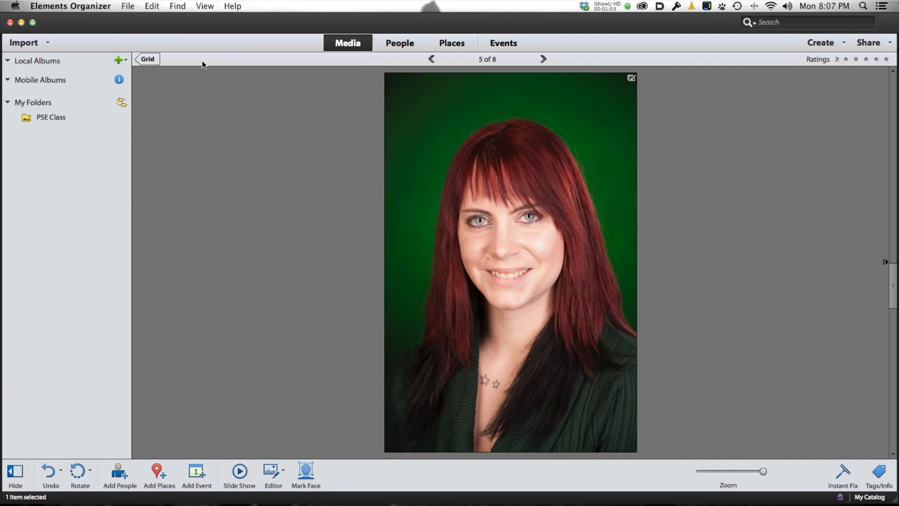
# Return from the single-photo view to the media grid with medium-sized thumbnails and select the portrait on the green background.
pyautogui.click(698, 471)
pyautogui.click(724, 471)
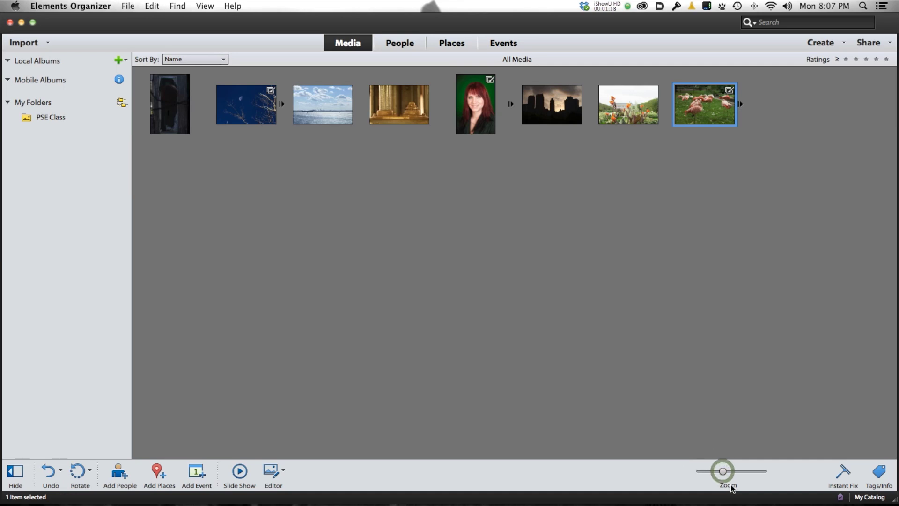
pyautogui.click(739, 471)
pyautogui.click(617, 123)
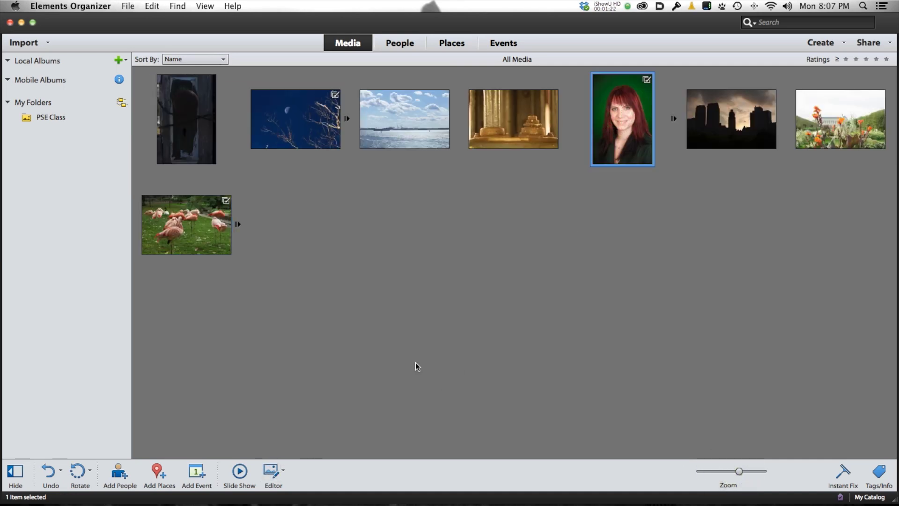
# Open the selected portrait in Photoshop from the Organizer, and return to the Organizer to open it in the Photo Editor as well.
pyautogui.click(284, 472)
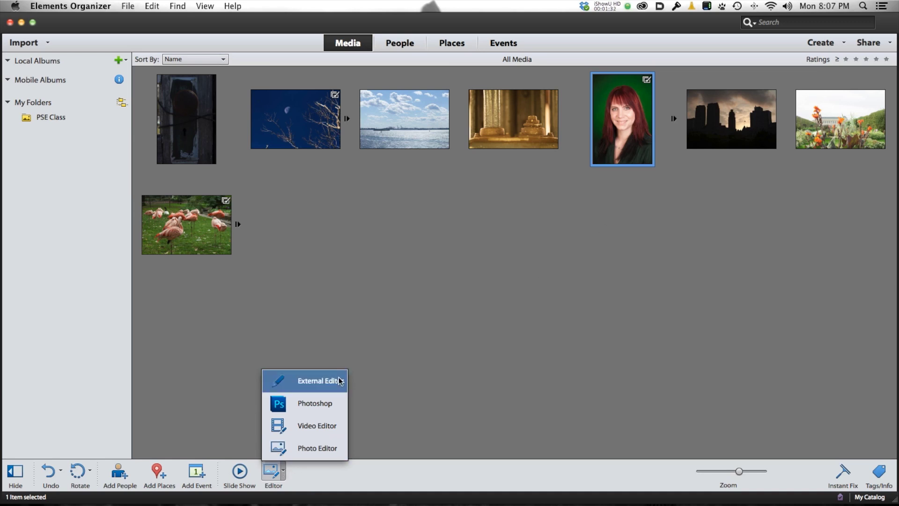
pyautogui.click(278, 404)
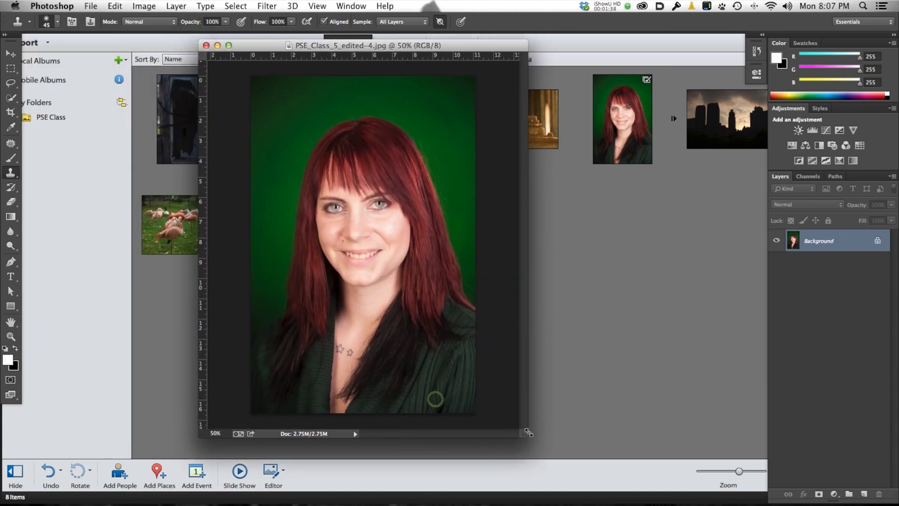
pyautogui.click(182, 288)
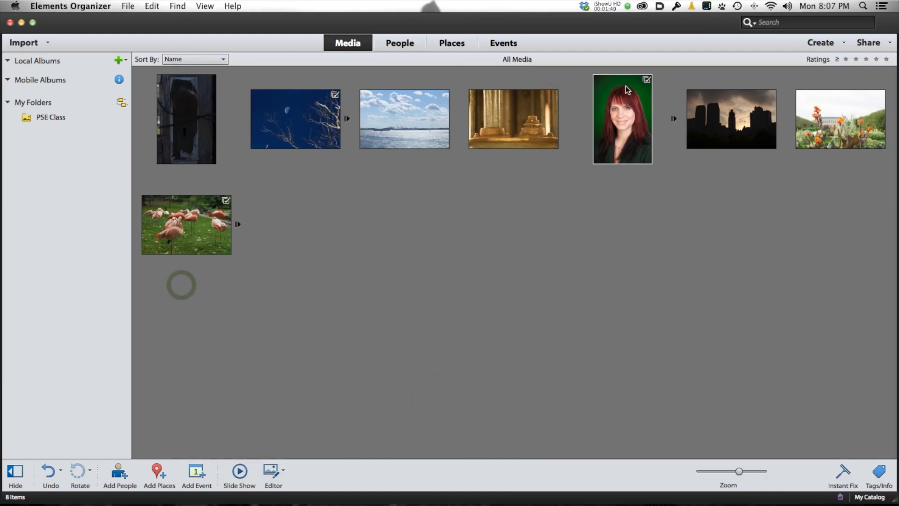
pyautogui.click(283, 471)
pyautogui.click(318, 446)
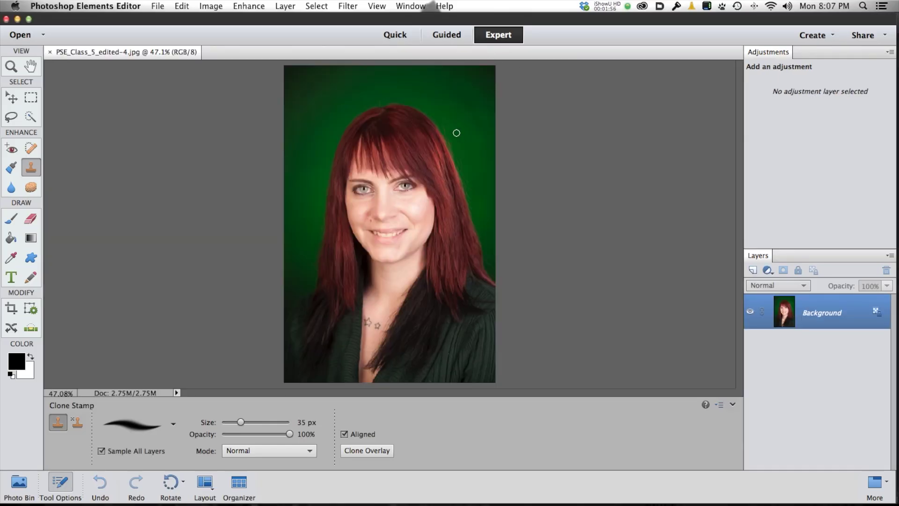
# Switch to Photoshop and select the whole green background around the woman with the Quick Selection tool.
pyautogui.press('super')
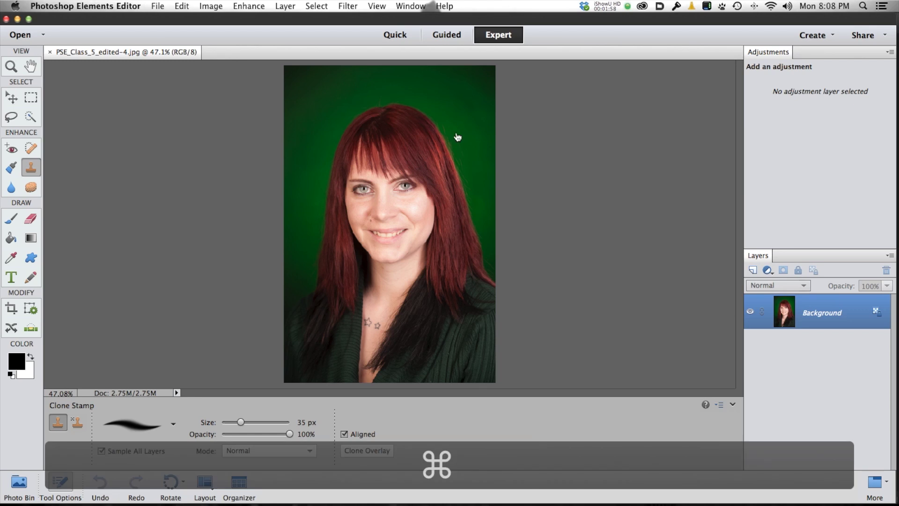
pyautogui.press('super+Tab')
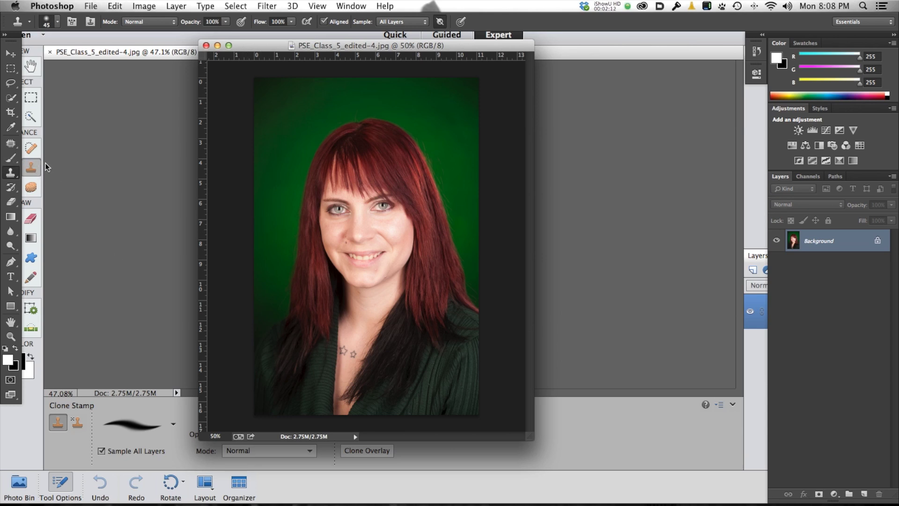
pyautogui.press('a')
pyautogui.press('super+d')
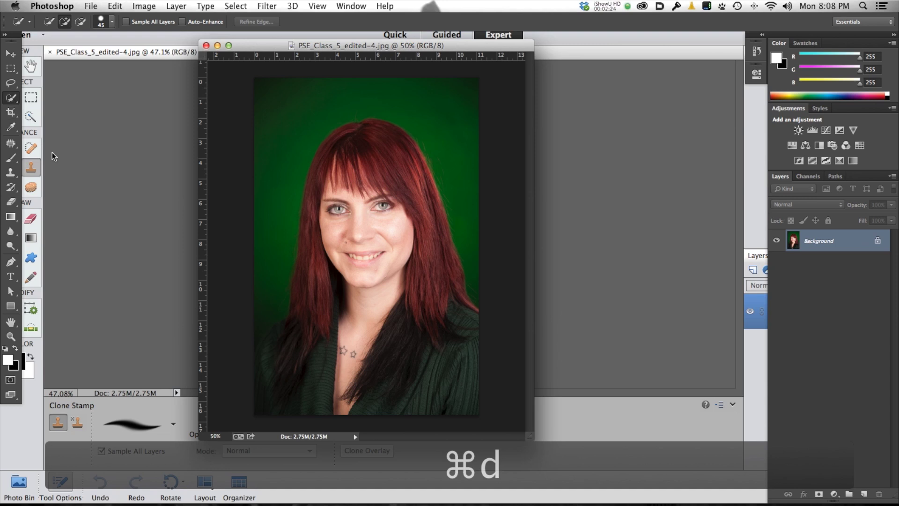
pyautogui.moveTo(255, 317)
pyautogui.mouseDown()
pyautogui.moveTo(284, 101)
pyautogui.moveTo(381, 81)
pyautogui.moveTo(435, 117)
pyautogui.moveTo(468, 188)
pyautogui.moveTo(482, 295)
pyautogui.mouseUp()
pyautogui.moveTo(287, 309)
pyautogui.mouseDown()
pyautogui.moveTo(281, 297)
pyautogui.moveTo(242, 348)
pyautogui.mouseUp()
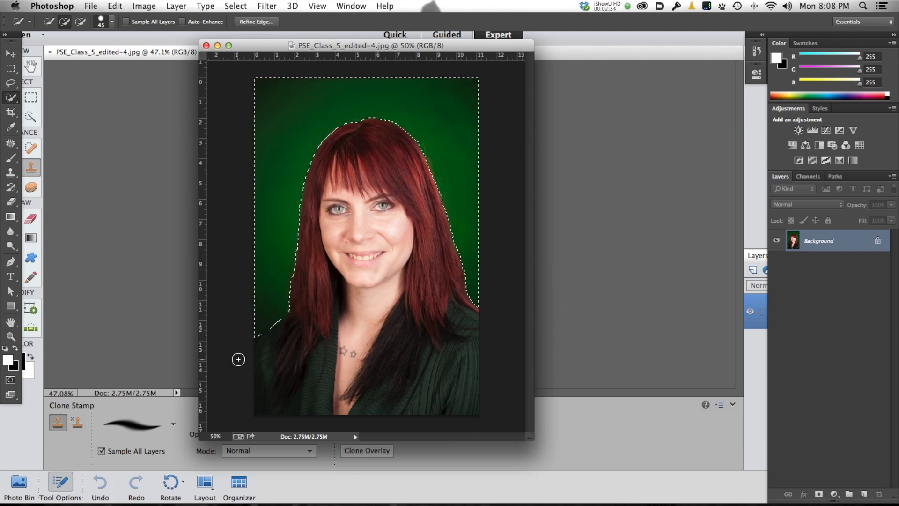
# Invert the selection to cover the woman and open Refine Edge, placing the dialog beside the portrait.
pyautogui.moveTo(393, 49); pyautogui.dragTo(408, 67)
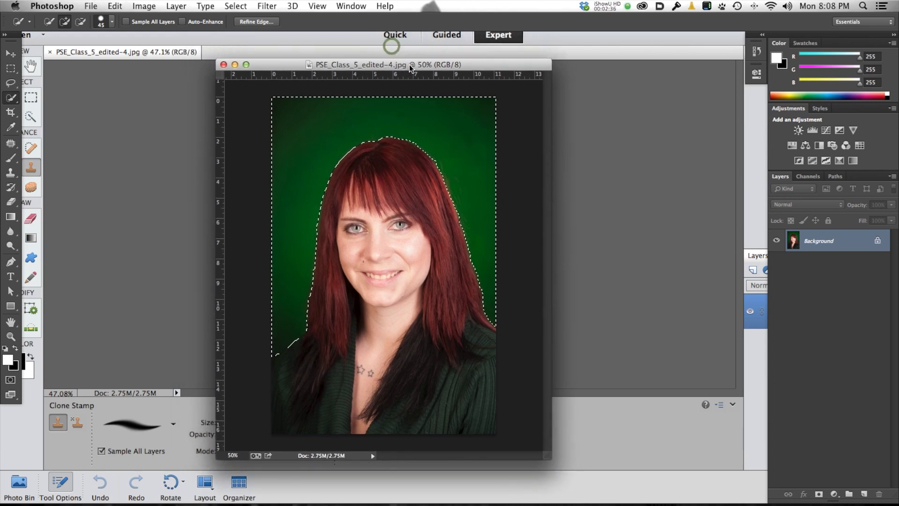
pyautogui.click(236, 6)
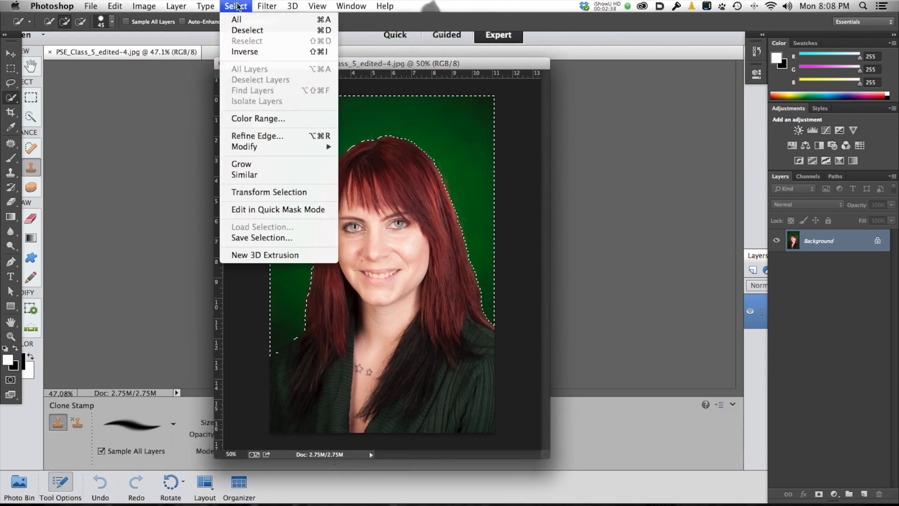
pyautogui.click(258, 51)
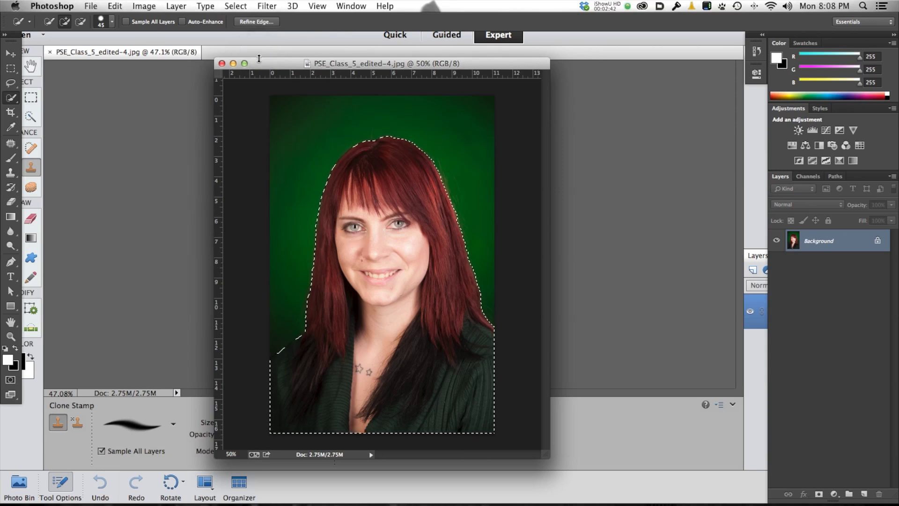
pyautogui.click(262, 22)
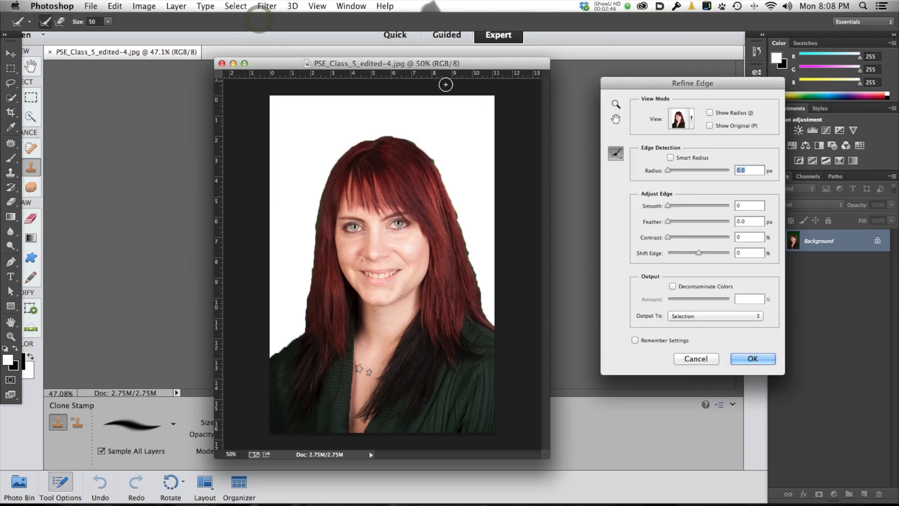
pyautogui.moveTo(611, 83); pyautogui.dragTo(542, 58)
# Enable Smart Radius and brush around the entire outline of the hair and shoulders with the Refine Radius tool.
pyautogui.click(544, 125)
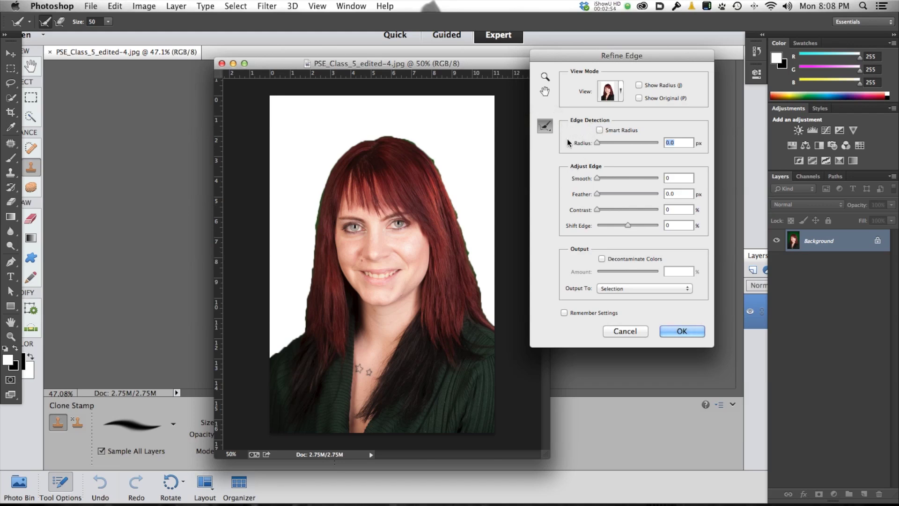
pyautogui.click(544, 131)
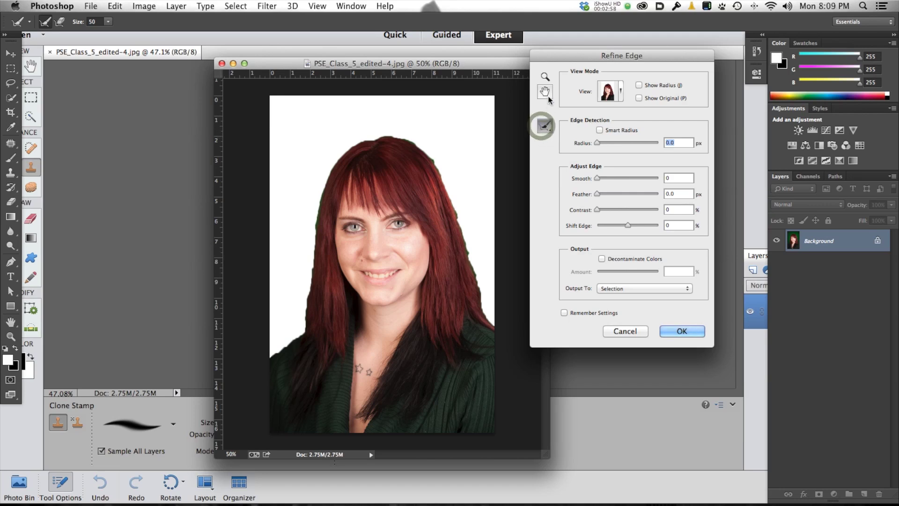
pyautogui.click(545, 125)
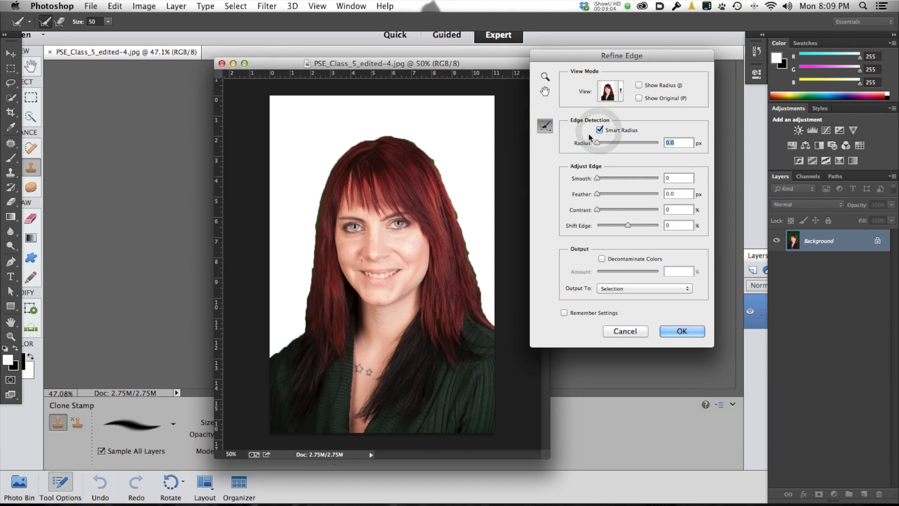
pyautogui.moveTo(368, 138)
pyautogui.mouseDown()
pyautogui.moveTo(338, 159)
pyautogui.moveTo(322, 192)
pyautogui.moveTo(302, 323)
pyautogui.moveTo(253, 368)
pyautogui.mouseUp()
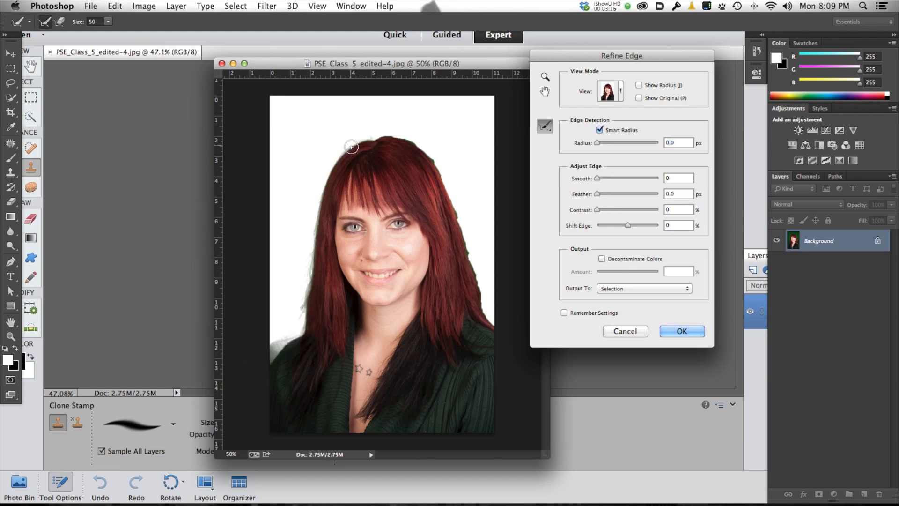
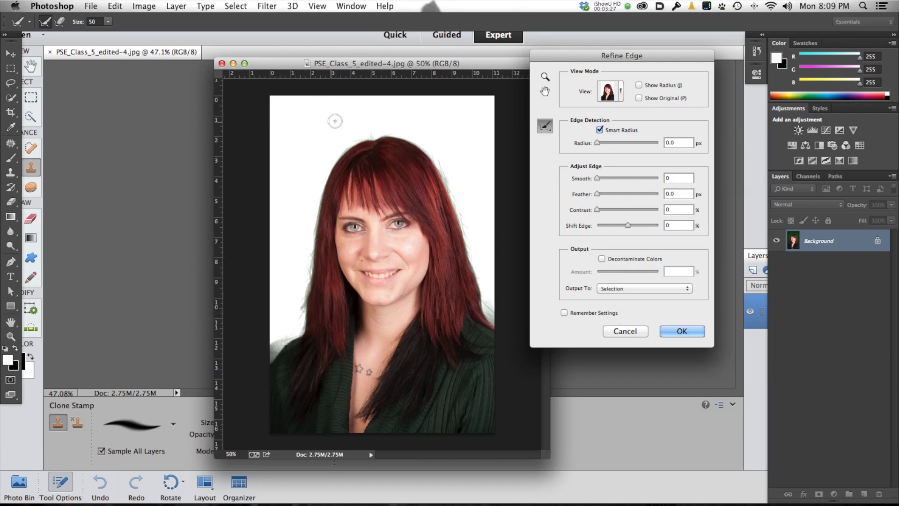
# Preview the refined selection in the Overlay, On Black and On White view modes.
pyautogui.click(621, 94)
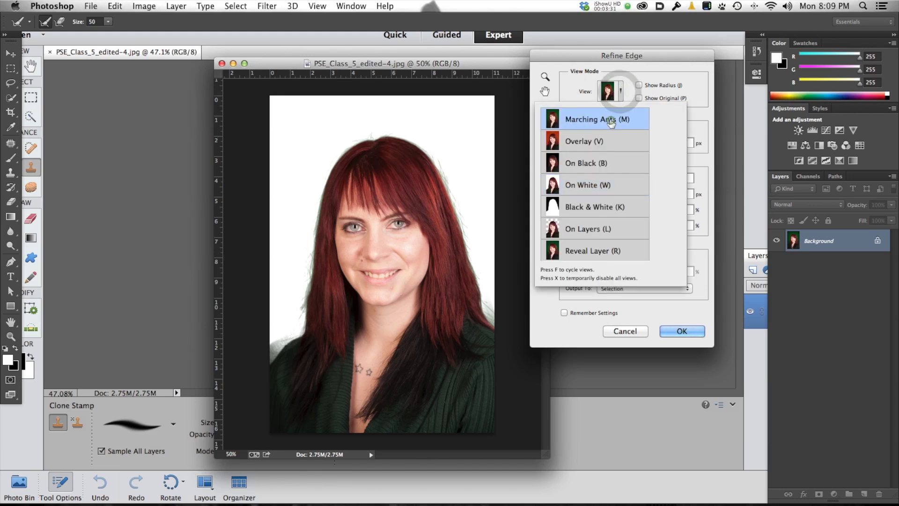
pyautogui.click(610, 142)
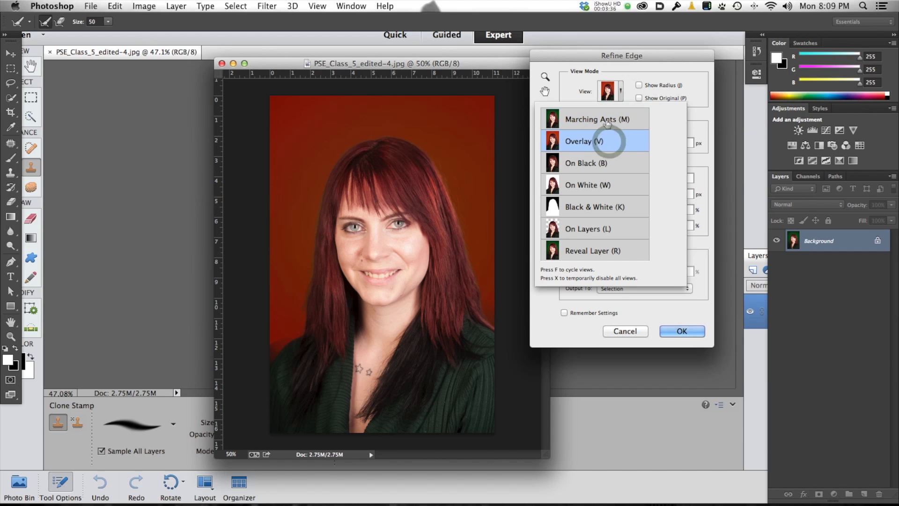
pyautogui.click(621, 90)
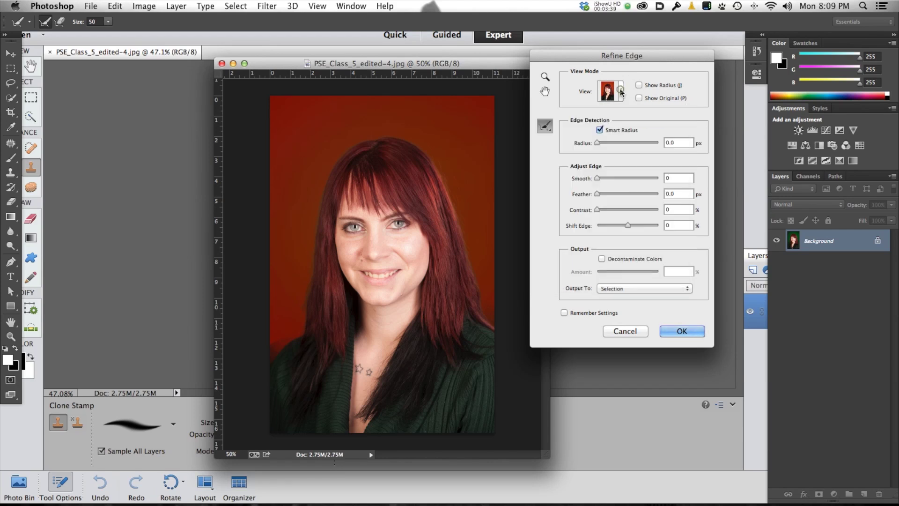
pyautogui.click(620, 90)
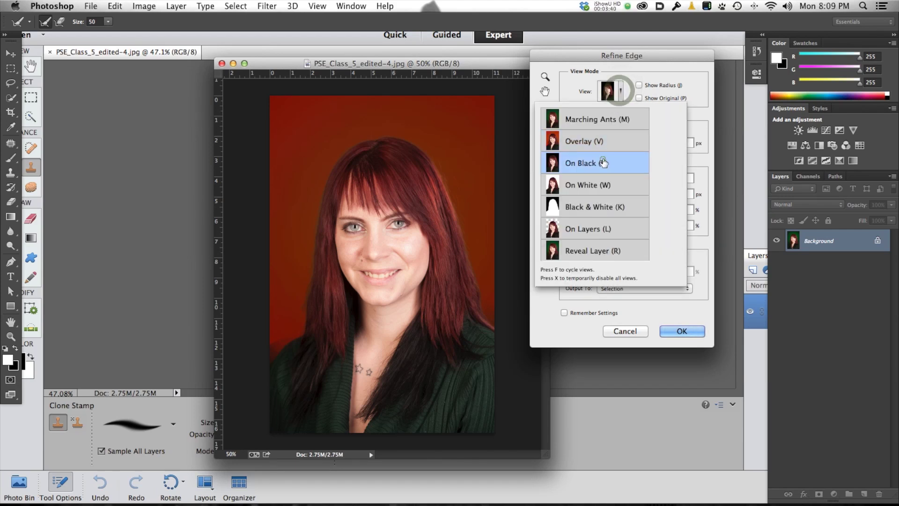
pyautogui.click(604, 160)
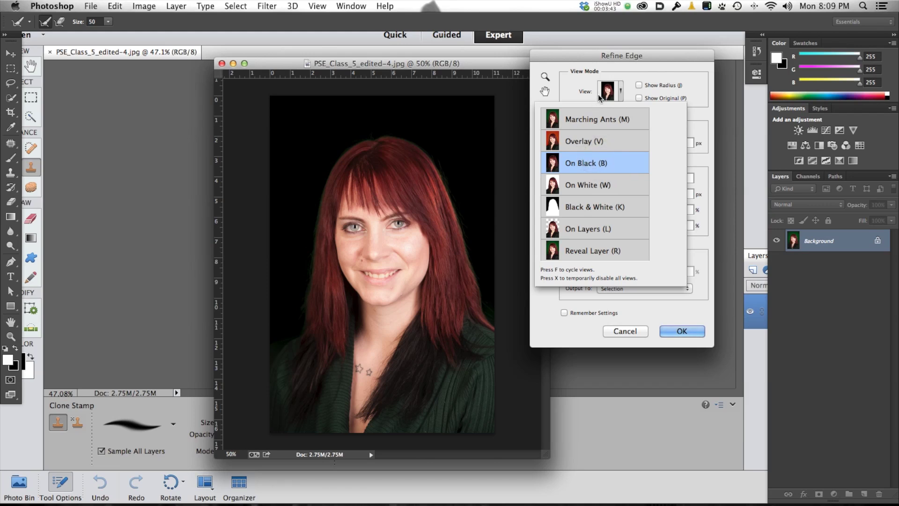
pyautogui.click(619, 92)
pyautogui.click(621, 93)
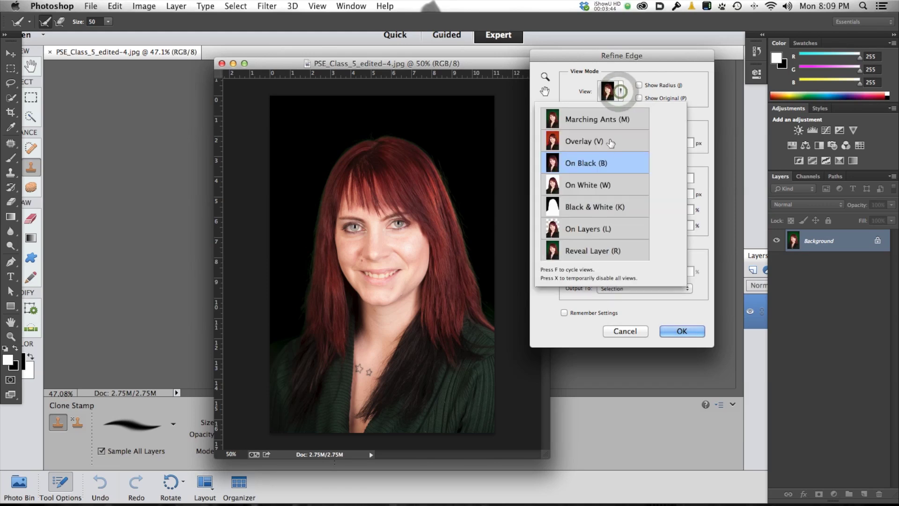
pyautogui.click(595, 183)
# Check the selection mask in the Black & White view mode and return to the On White view.
pyautogui.click(623, 94)
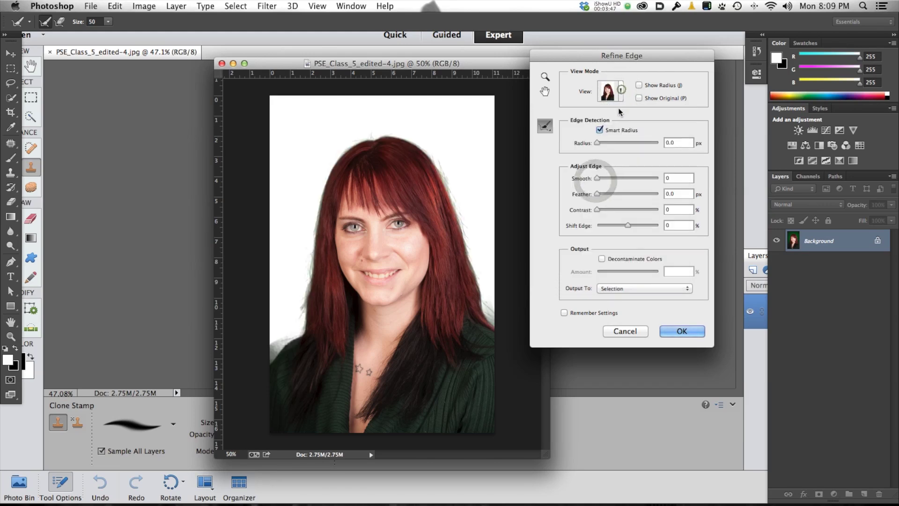
pyautogui.click(621, 93)
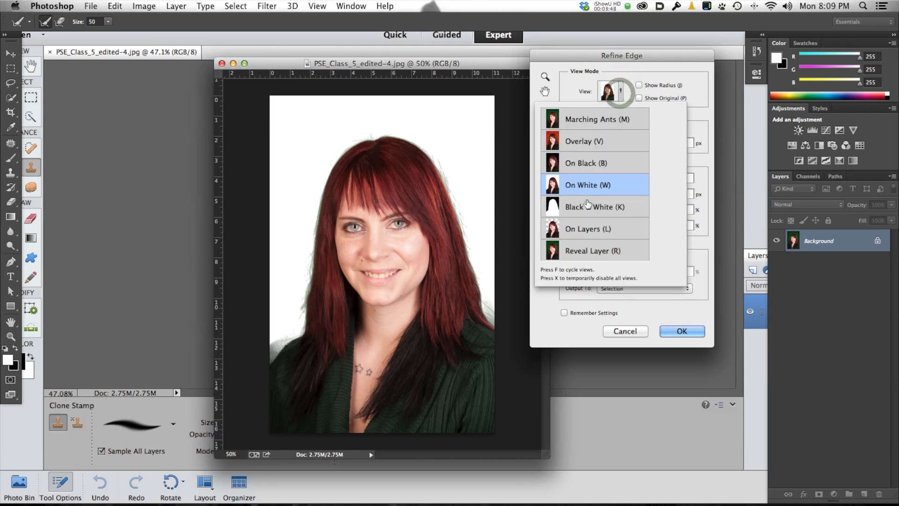
pyautogui.click(588, 207)
pyautogui.click(619, 92)
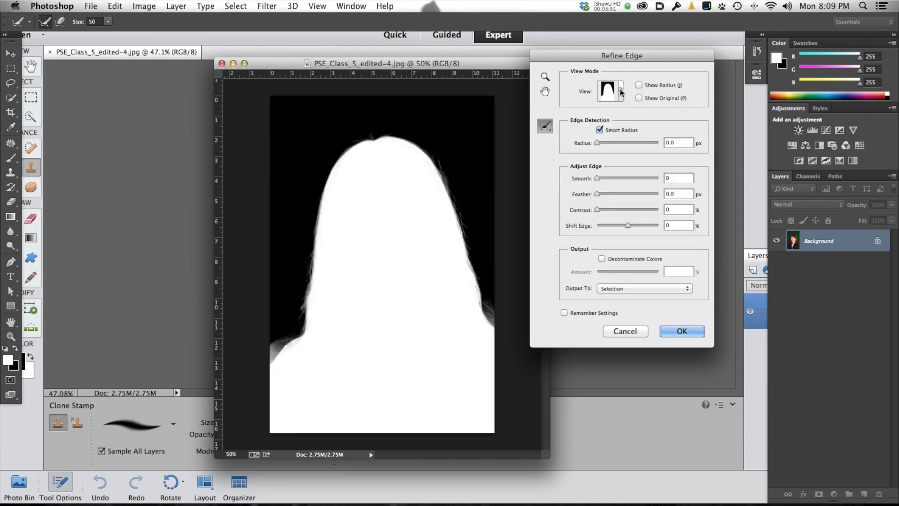
pyautogui.click(621, 93)
pyautogui.click(621, 92)
pyautogui.click(620, 92)
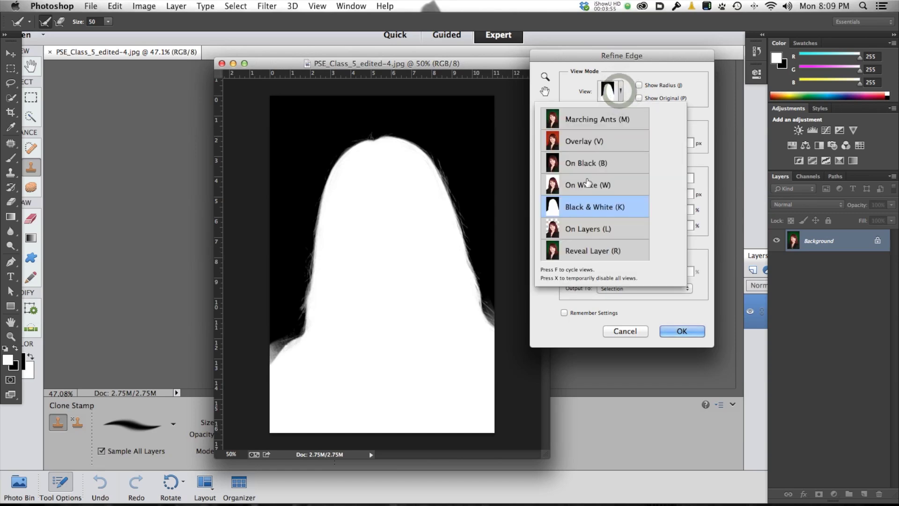
pyautogui.click(585, 183)
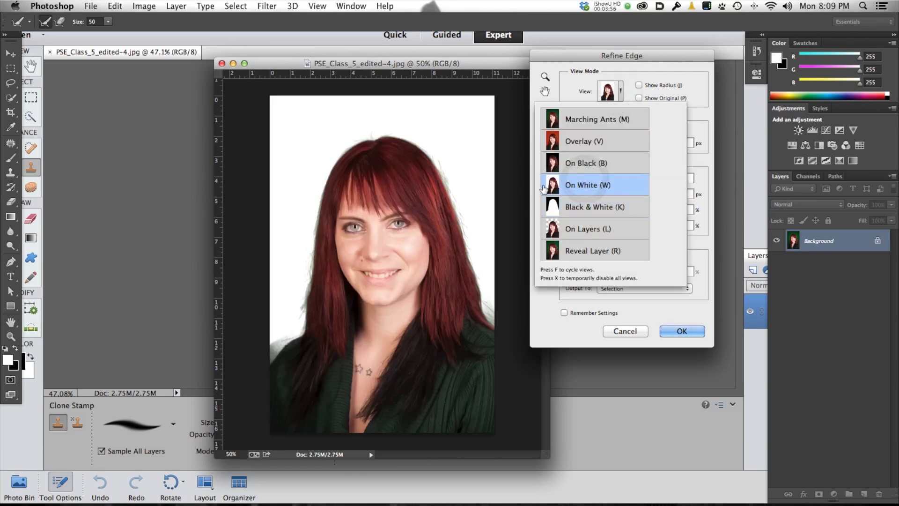
# Examine the cut-out hair edges up close along both sides and the top of the head.
pyautogui.click(309, 259)
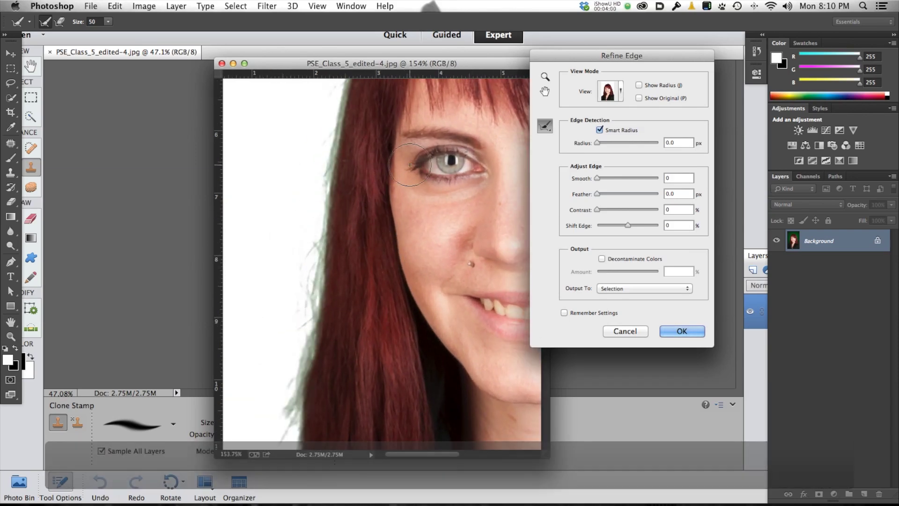
pyautogui.scroll(5, 417, 167)
pyautogui.hscroll(6, 452, 298)
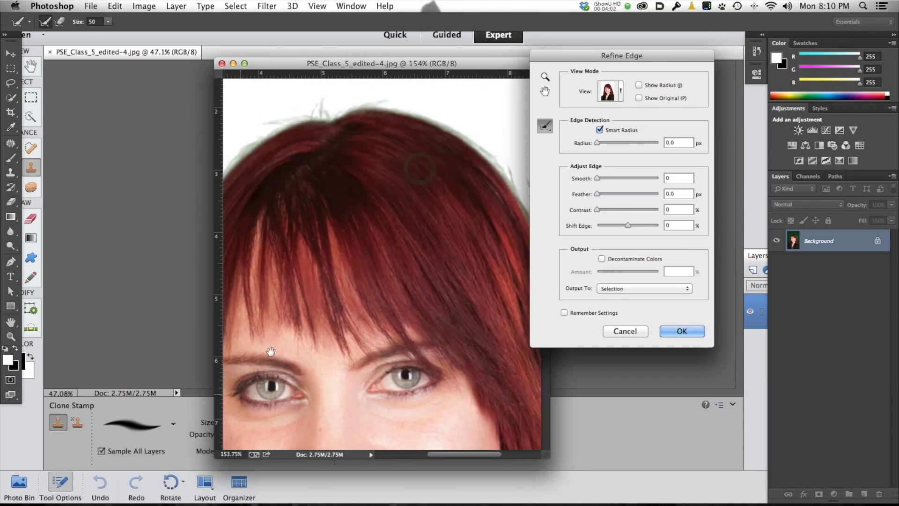
pyautogui.scroll(-5, 452, 298)
pyautogui.hscroll(3, 298, 203)
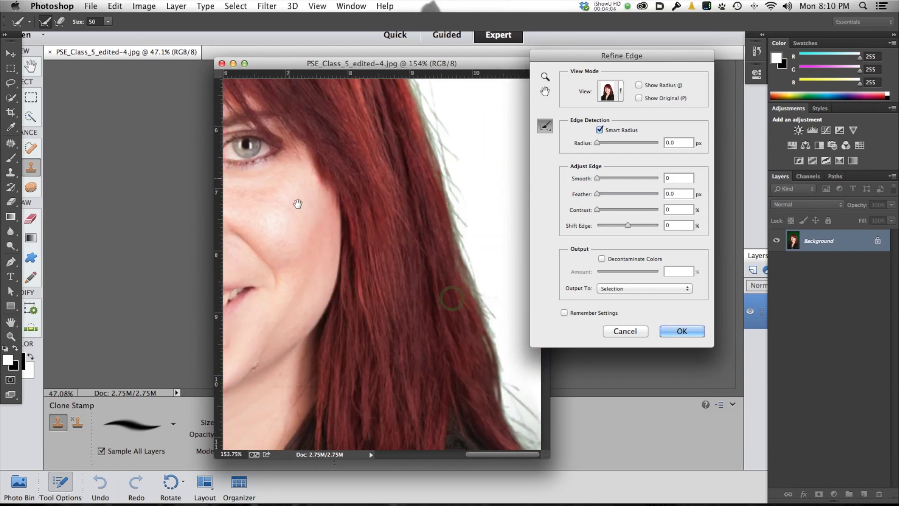
# Check the hair edges in the refined cut-out and set Shift Edge to -16%.
pyautogui.scroll(8, 386, 165)
pyautogui.hscroll(-4, 386, 165)
pyautogui.scroll(-8, 386, 327)
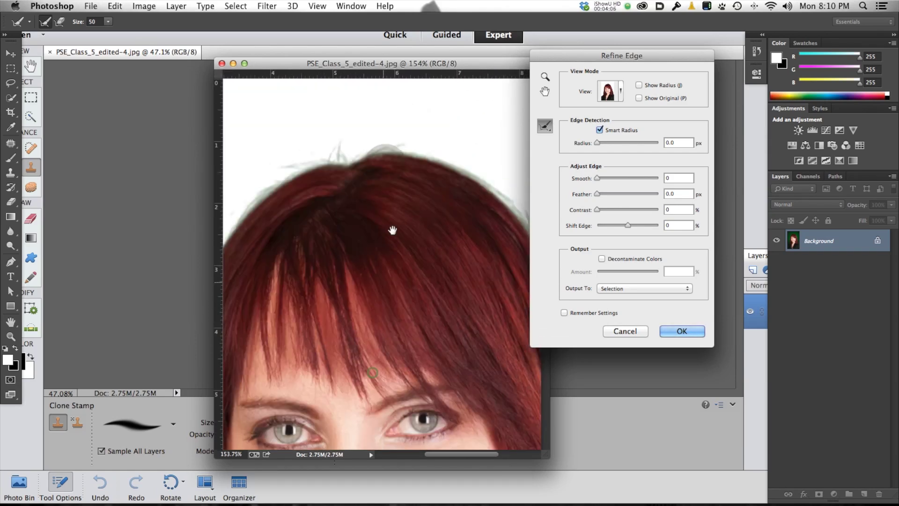
pyautogui.hscroll(3, 381, 217)
pyautogui.hscroll(-5, 381, 217)
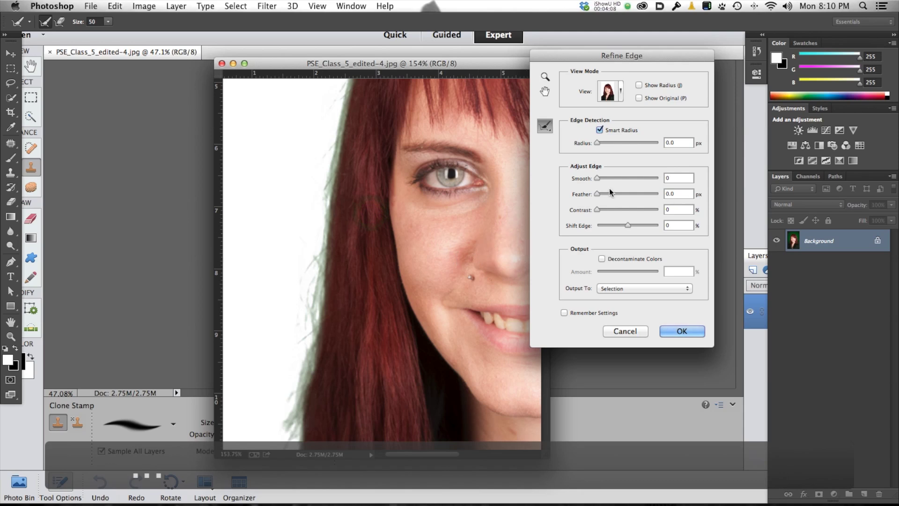
pyautogui.moveTo(626, 225); pyautogui.dragTo(625, 227)
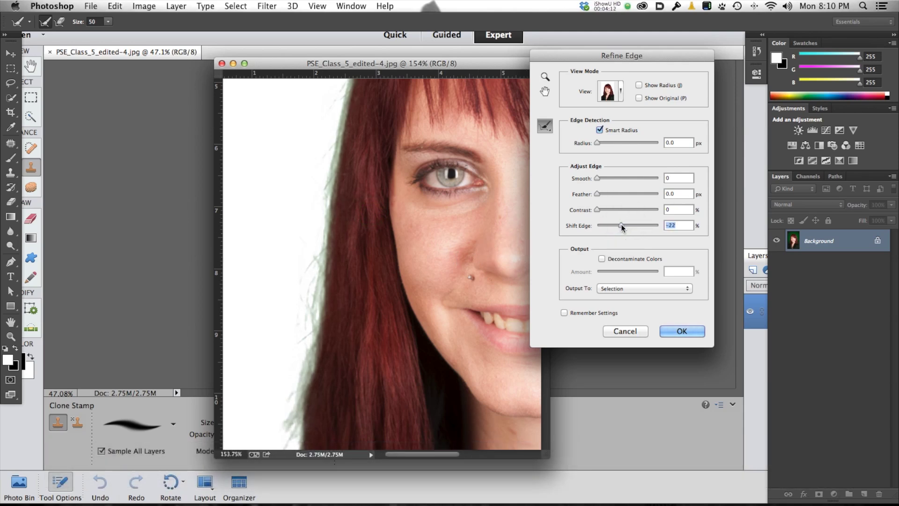
pyautogui.moveTo(622, 225); pyautogui.dragTo(624, 225)
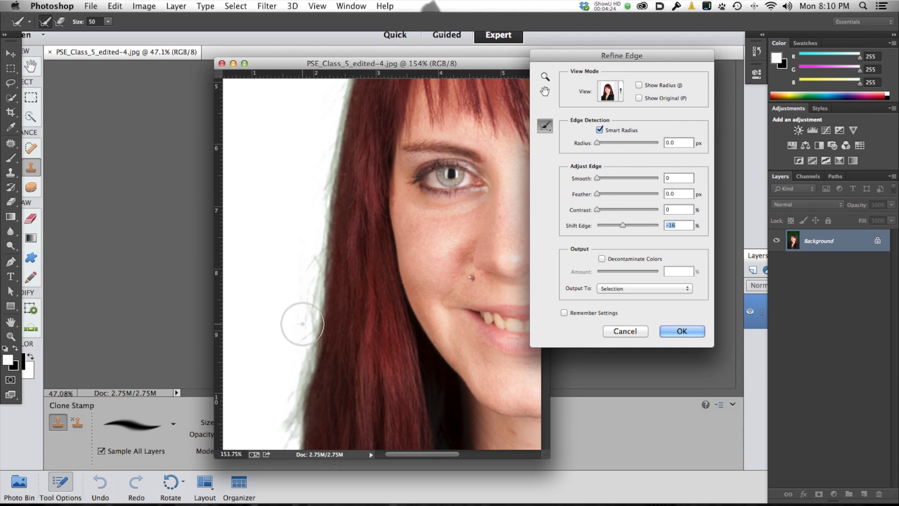
# Output the refined selection as a layer mask and apply Refine Edge.
pyautogui.click(640, 292)
pyautogui.click(640, 296)
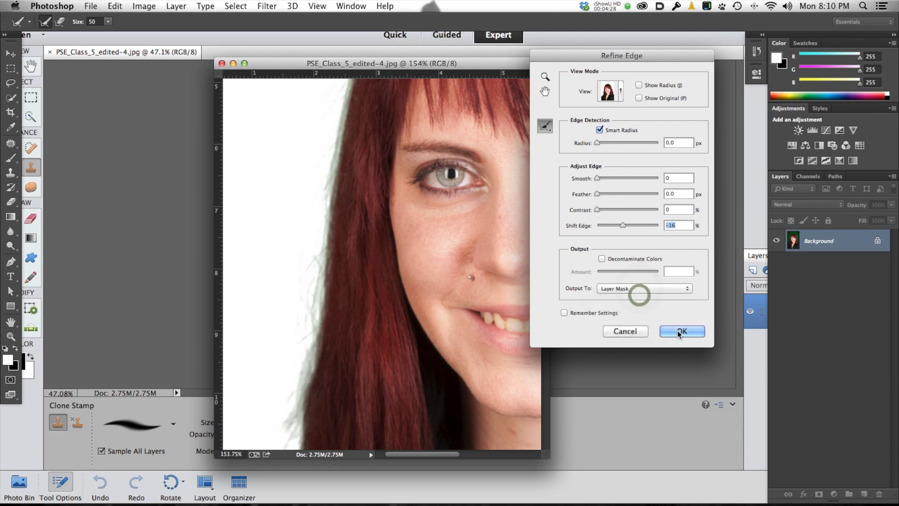
pyautogui.click(681, 332)
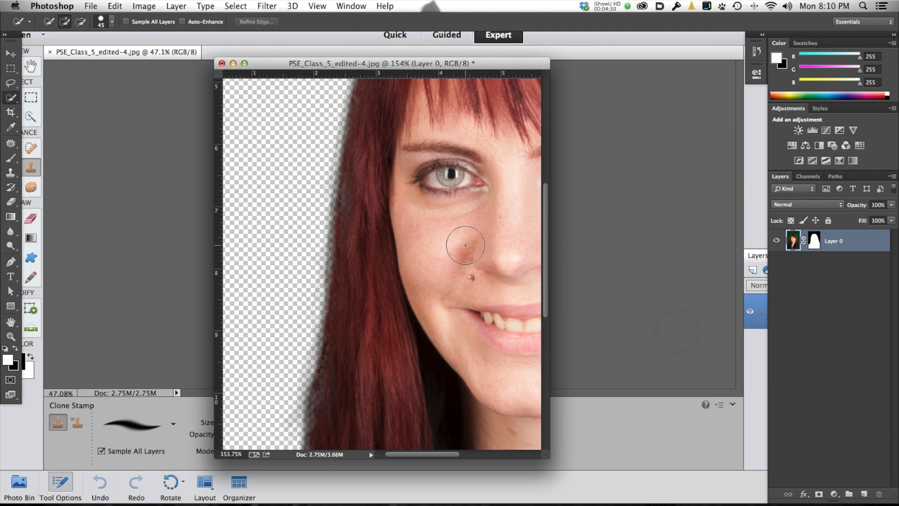
# Compare the masked woman with the original photo by disabling and re-enabling the layer mask.
pyautogui.press('super+0')
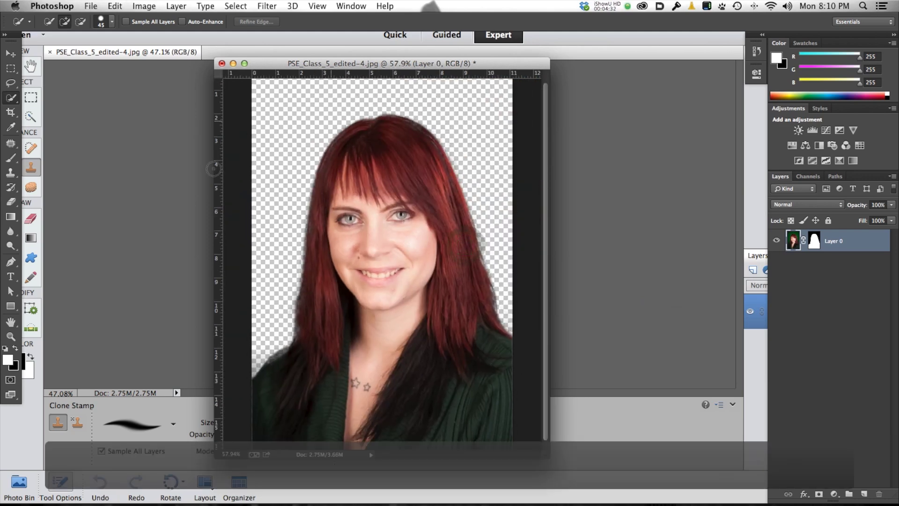
pyautogui.click(816, 242)
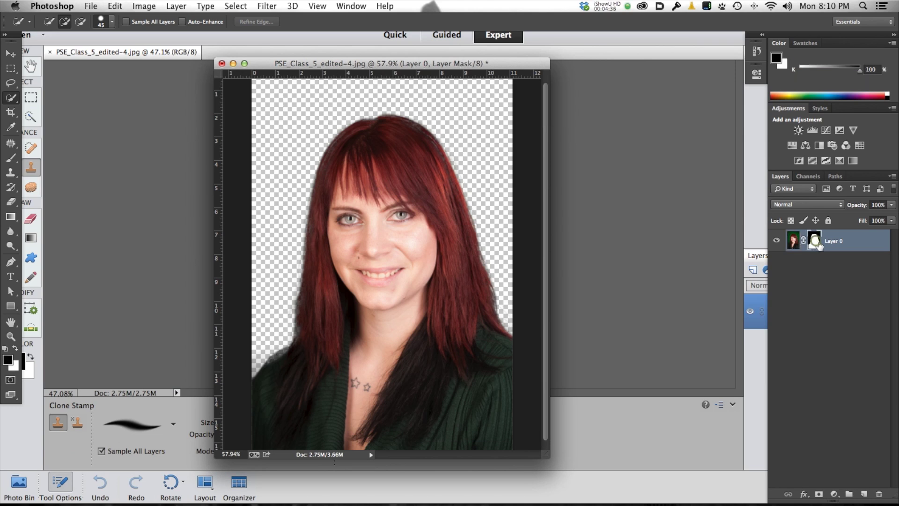
pyautogui.keyDown('shift'); pyautogui.click(817, 245); pyautogui.keyUp('shift')
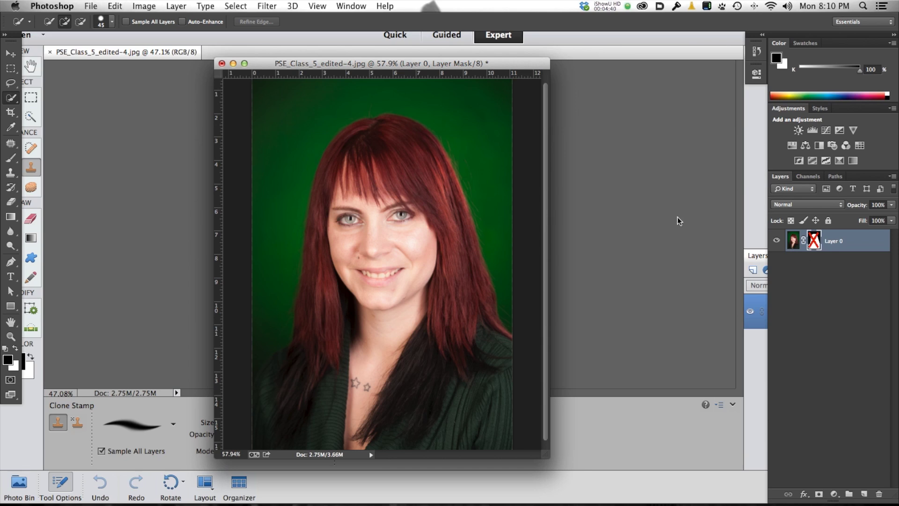
pyautogui.keyDown('shift'); pyautogui.click(816, 242); pyautogui.keyUp('shift')
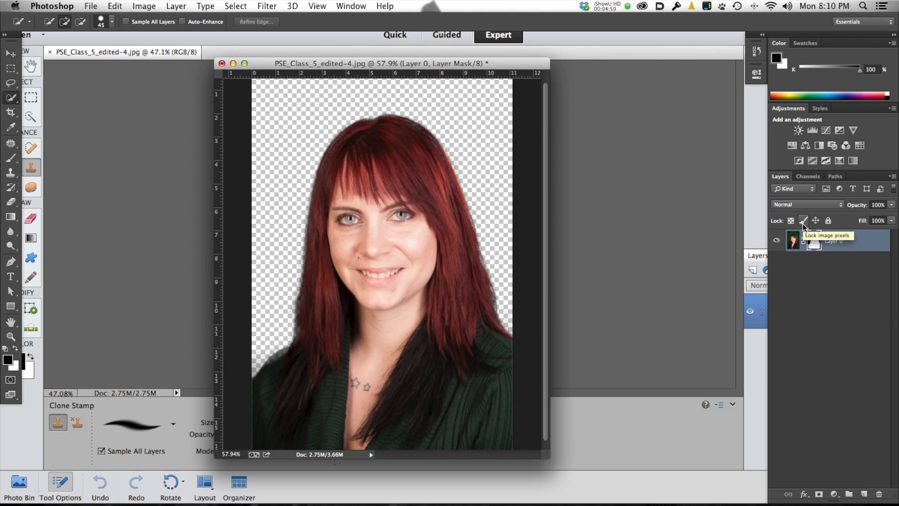
# Switch to Elements Organizer and open the photo of the cloudy sky over the water in Photoshop.
pyautogui.press('super')
pyautogui.press('super+Tab')
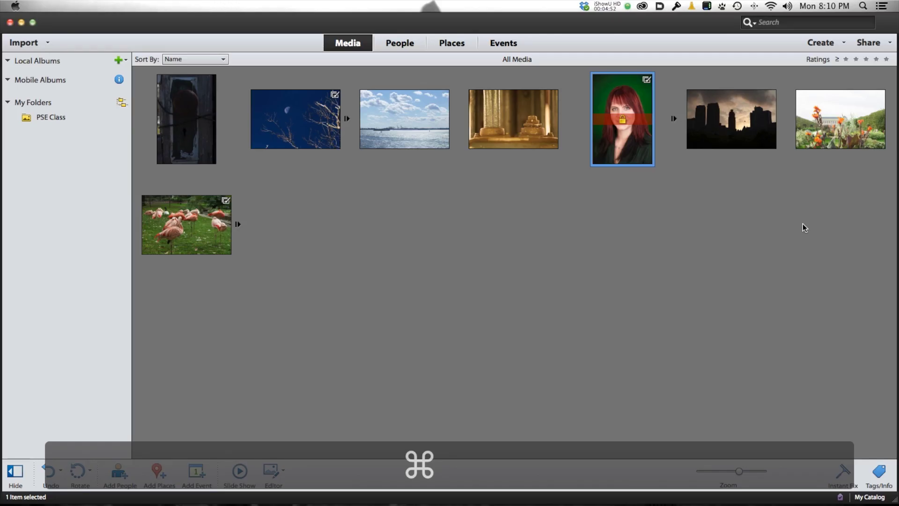
pyautogui.click(419, 117)
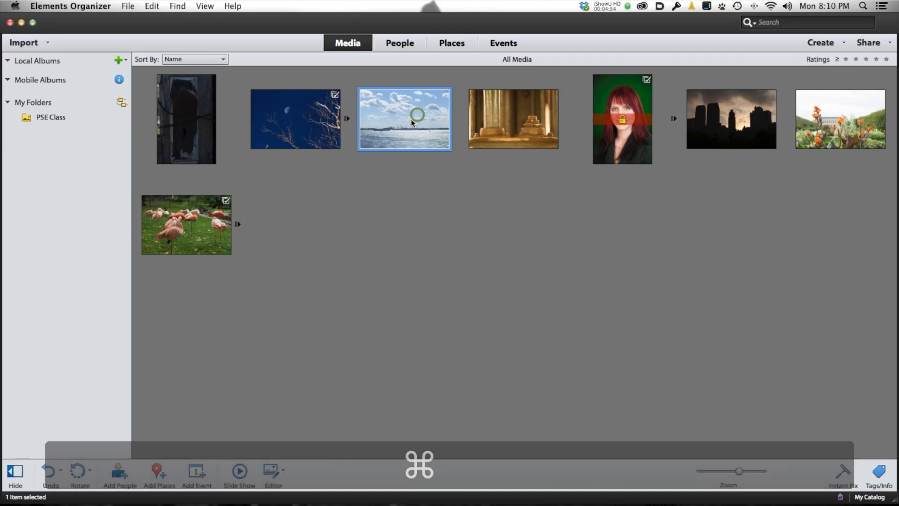
pyautogui.click(286, 476)
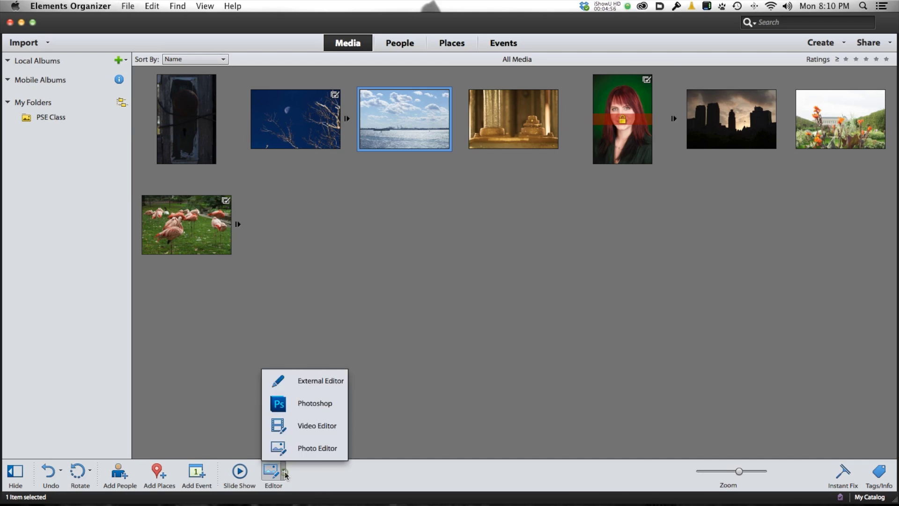
pyautogui.click(295, 409)
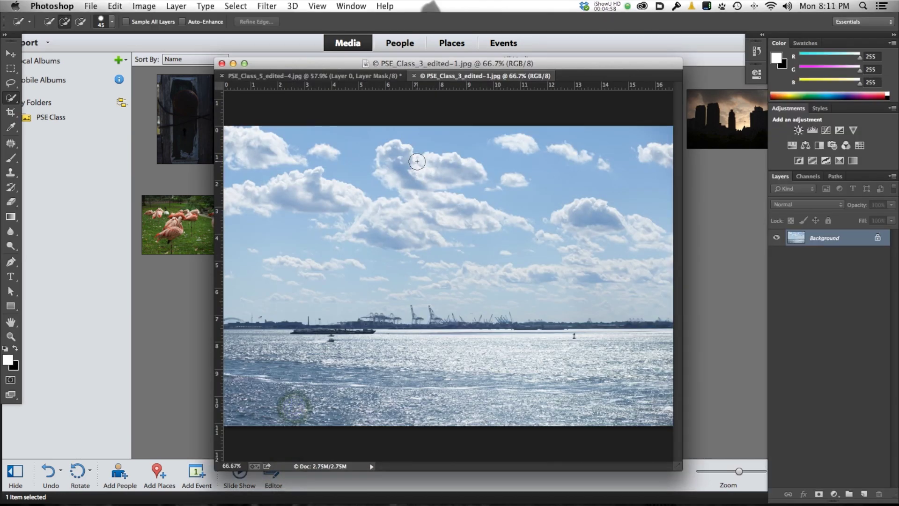
# Copy the sky-and-water photo into the portrait document with the Move tool and place its layer beneath the masked woman.
pyautogui.press('v')
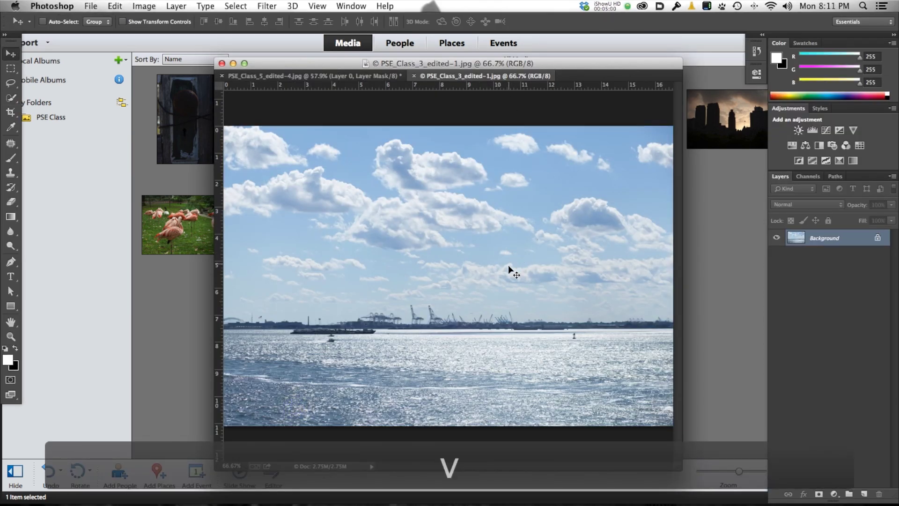
pyautogui.click(370, 76)
pyautogui.moveTo(370, 78); pyautogui.dragTo(490, 244)
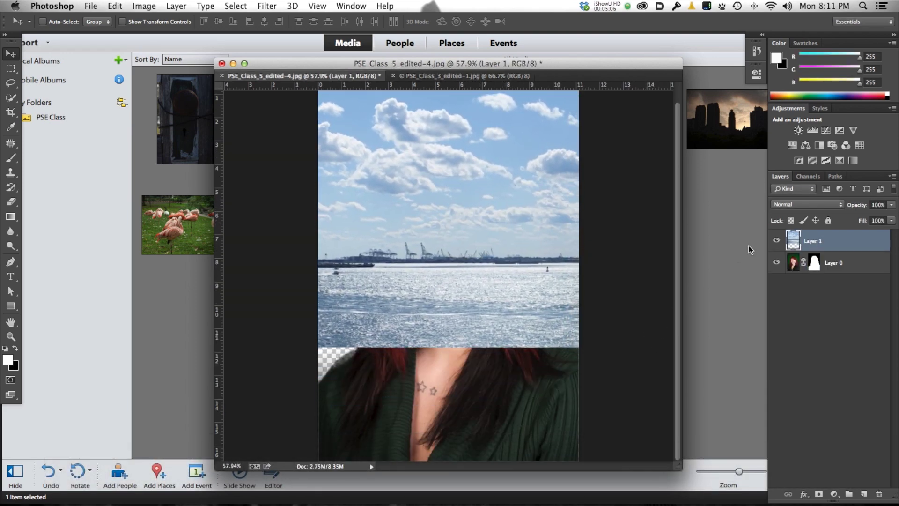
pyautogui.moveTo(793, 239); pyautogui.dragTo(789, 275)
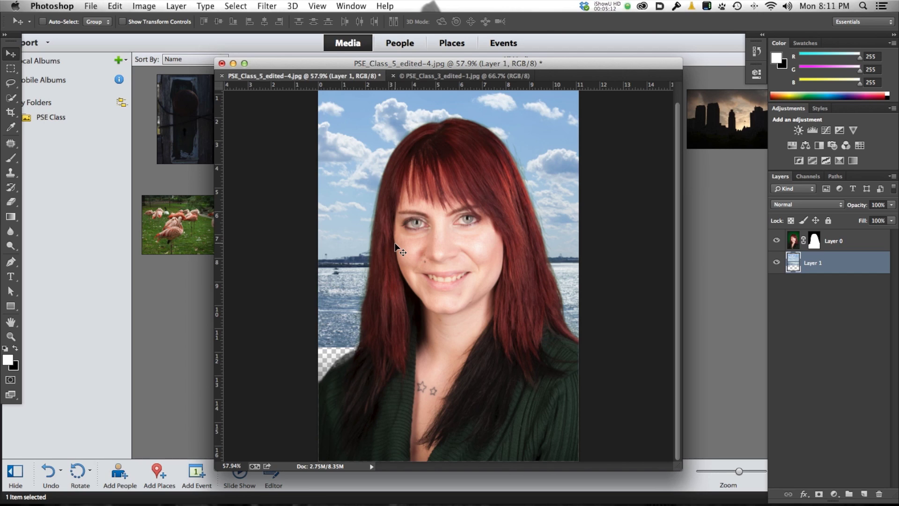
# Enlarge the sky-and-water layer to about 120% with Free Transform and shift it down to fill the background behind her.
pyautogui.press('super+t')
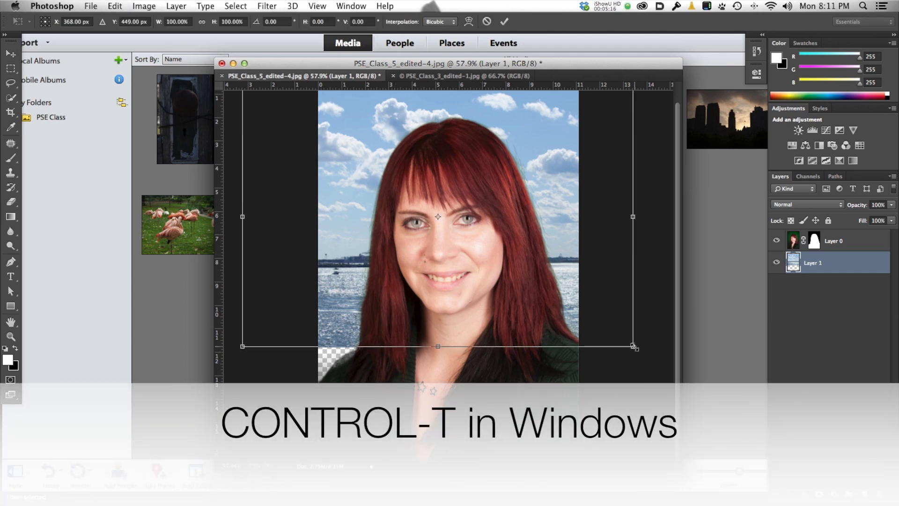
pyautogui.moveTo(634, 347); pyautogui.dragTo(673, 373)
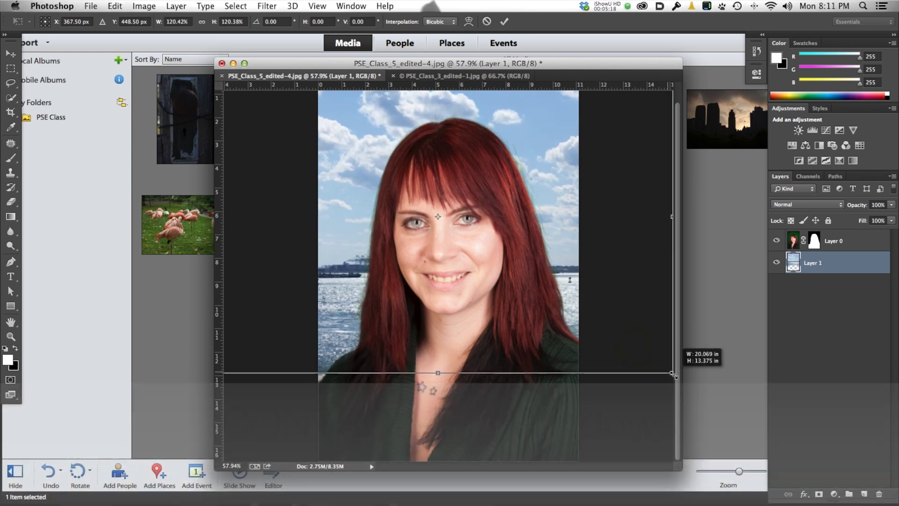
pyautogui.moveTo(593, 266); pyautogui.dragTo(593, 281)
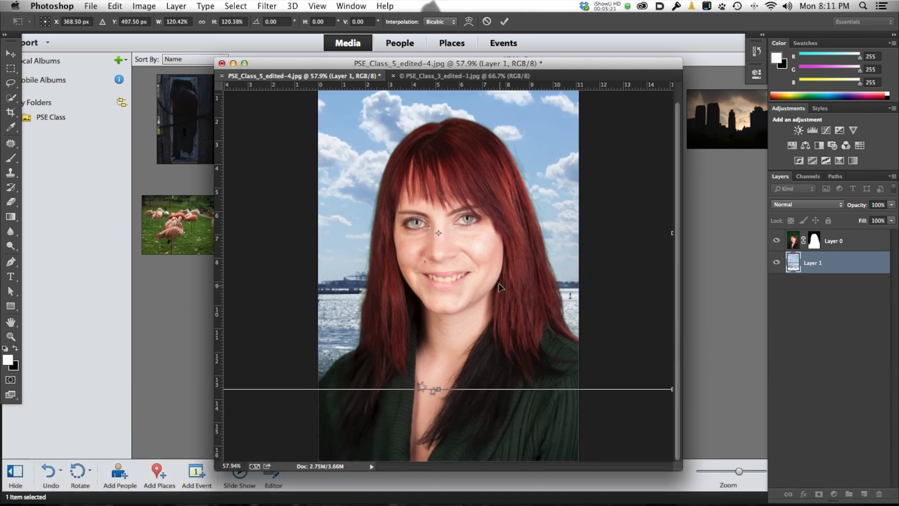
pyautogui.doubleClick(559, 198)
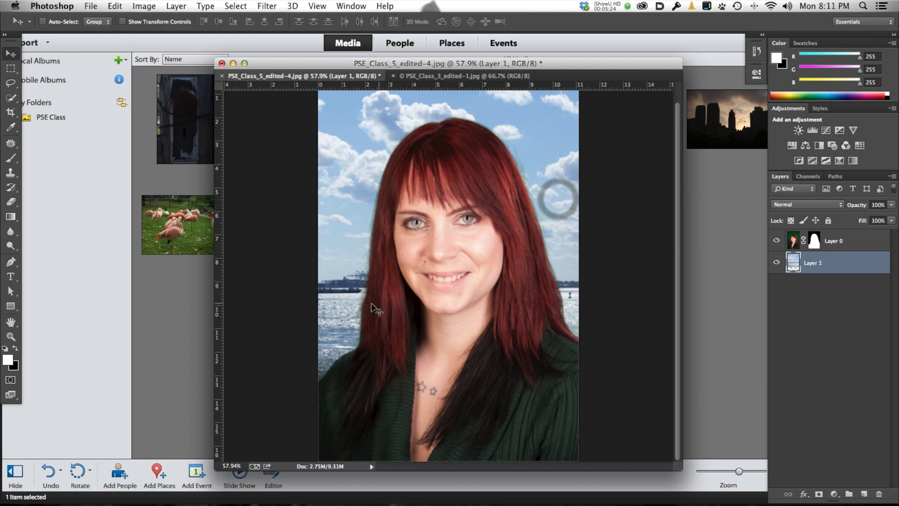
# Examine the woman's hair edges against the new background up close along the side and top of the head.
pyautogui.moveTo(357, 283); pyautogui.dragTo(432, 328)
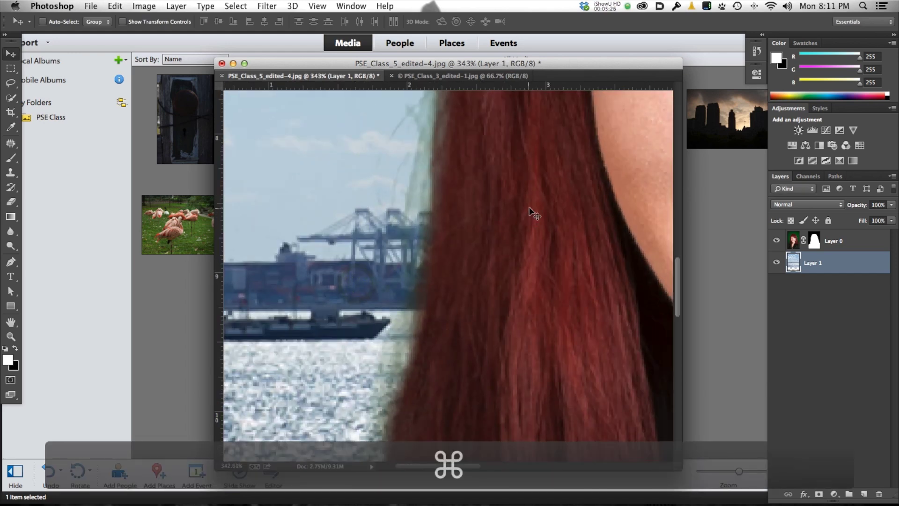
pyautogui.moveTo(530, 188); pyautogui.dragTo(370, 422)
pyautogui.moveTo(356, 210); pyautogui.dragTo(311, 427)
pyautogui.moveTo(346, 284); pyautogui.dragTo(420, 375)
pyautogui.moveTo(436, 234); pyautogui.dragTo(349, 220)
pyautogui.moveTo(365, 320); pyautogui.dragTo(418, 243)
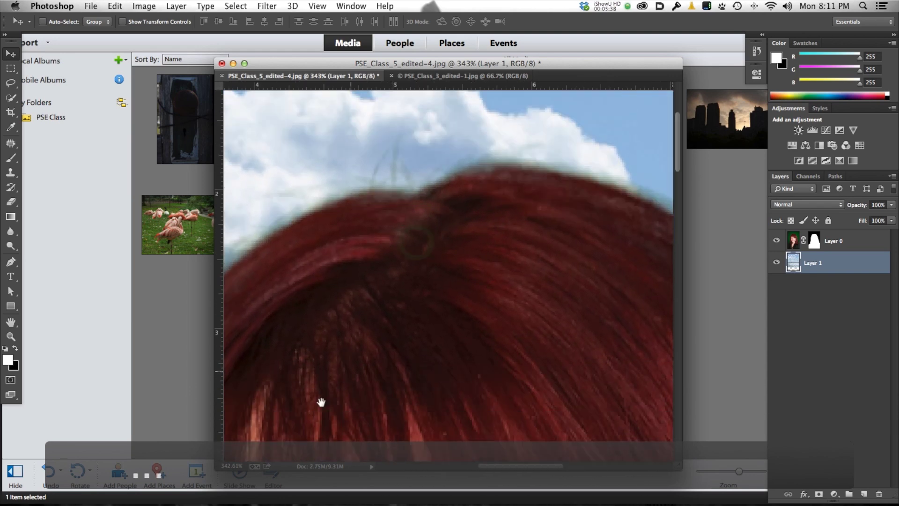
pyautogui.moveTo(295, 344); pyautogui.dragTo(543, 202)
pyautogui.scroll(-5, 542, 202)
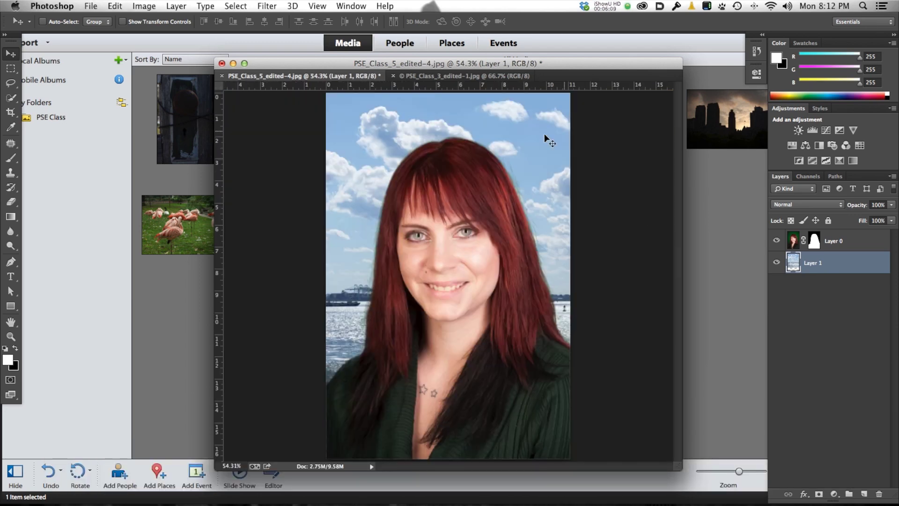
# Switch to Photoshop Elements Editor, select the green background with the Quick Selection tool, and invert the selection to the woman.
pyautogui.click(179, 323)
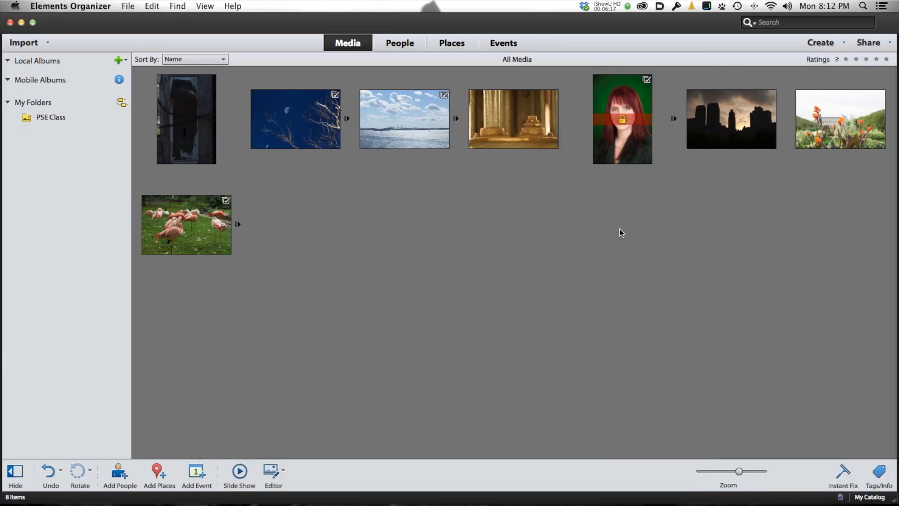
pyautogui.press('super+Tab')
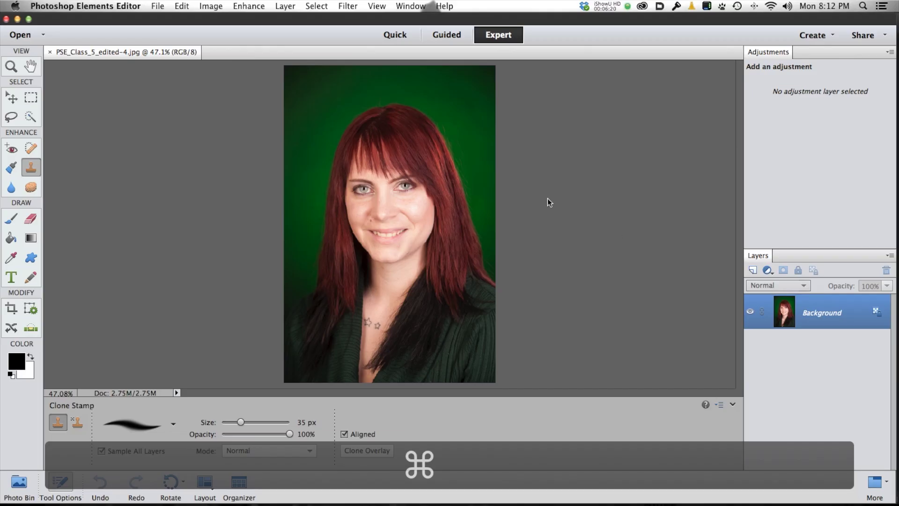
pyautogui.click(31, 148)
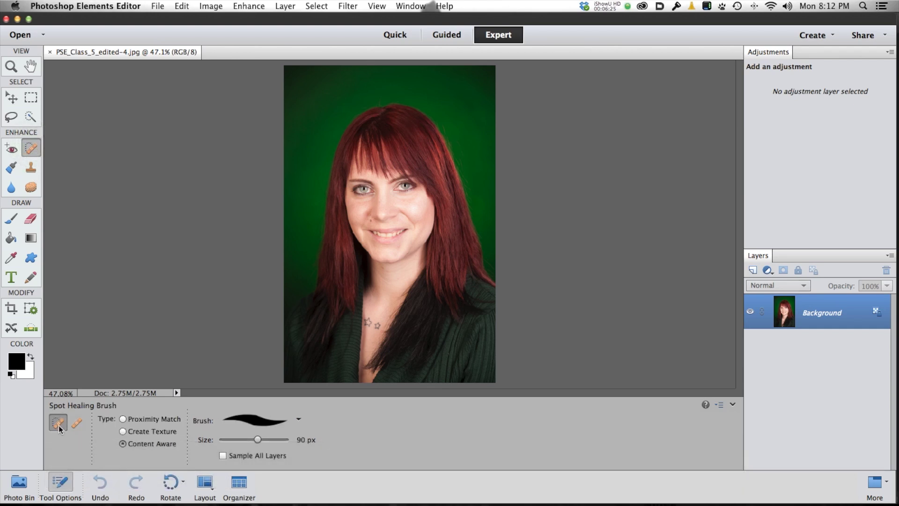
pyautogui.click(32, 115)
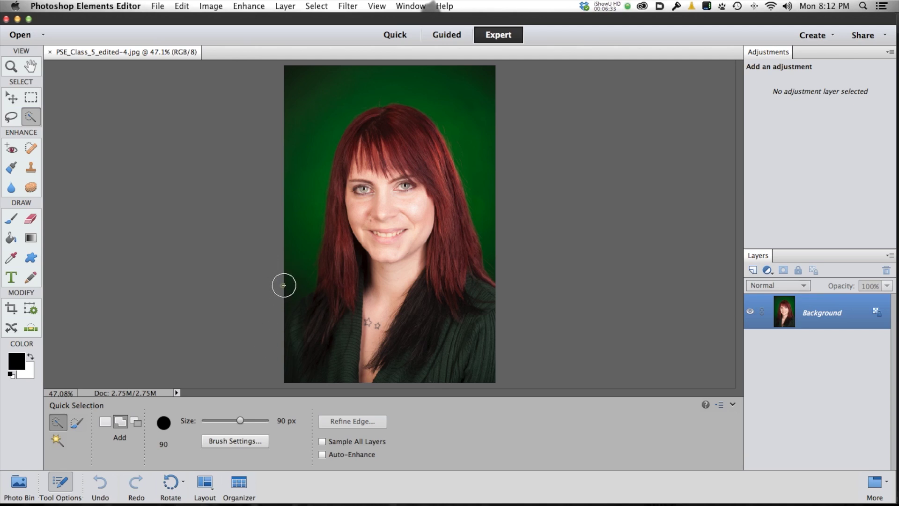
pyautogui.moveTo(292, 273)
pyautogui.mouseDown()
pyautogui.moveTo(303, 111)
pyautogui.moveTo(332, 70)
pyautogui.moveTo(411, 66)
pyautogui.mouseUp()
pyautogui.moveTo(482, 142); pyautogui.dragTo(506, 215)
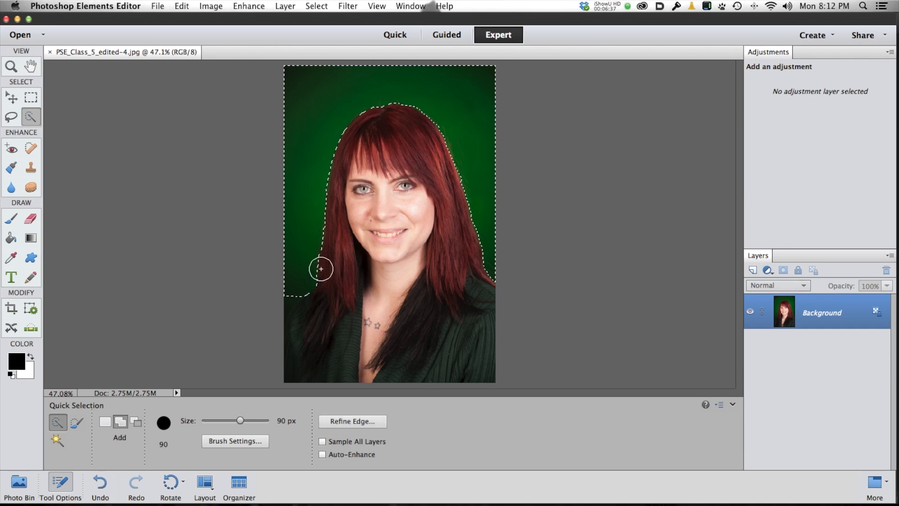
pyautogui.moveTo(295, 237); pyautogui.dragTo(299, 113)
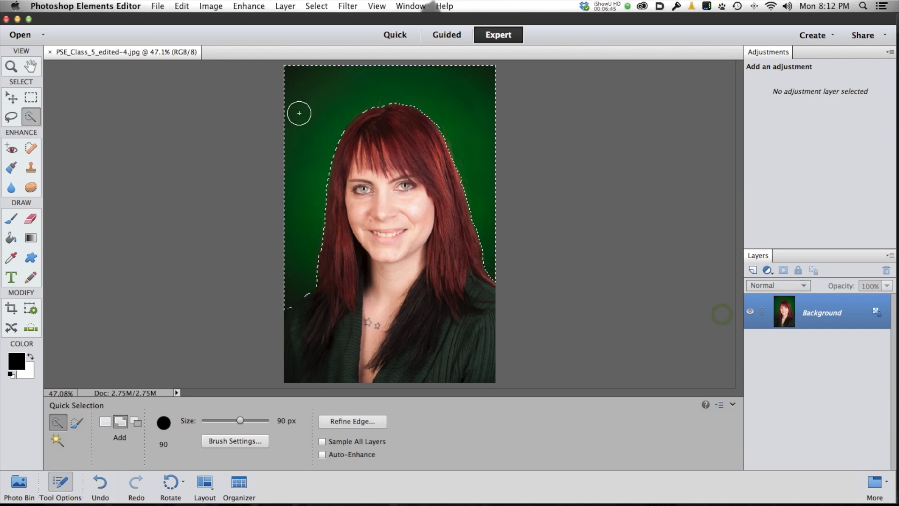
pyautogui.click(317, 6)
pyautogui.click(325, 51)
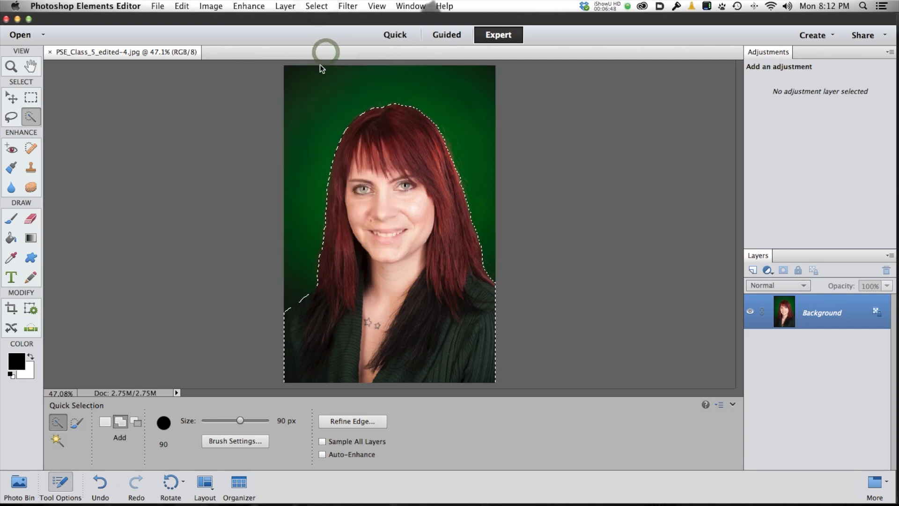
# Open Refine Edge for the selection, enable Smart Radius, and brush along the hair outline with the Refine Radius tool.
pyautogui.click(370, 421)
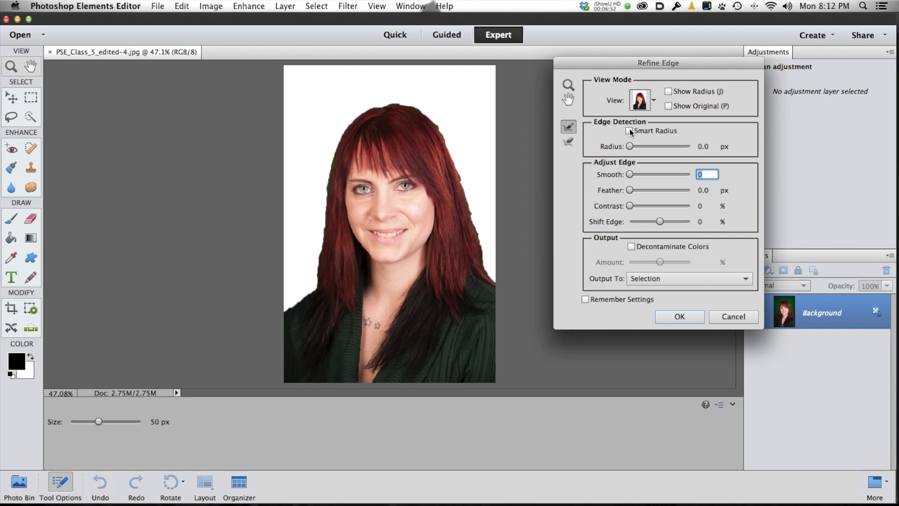
pyautogui.moveTo(388, 104); pyautogui.dragTo(343, 132)
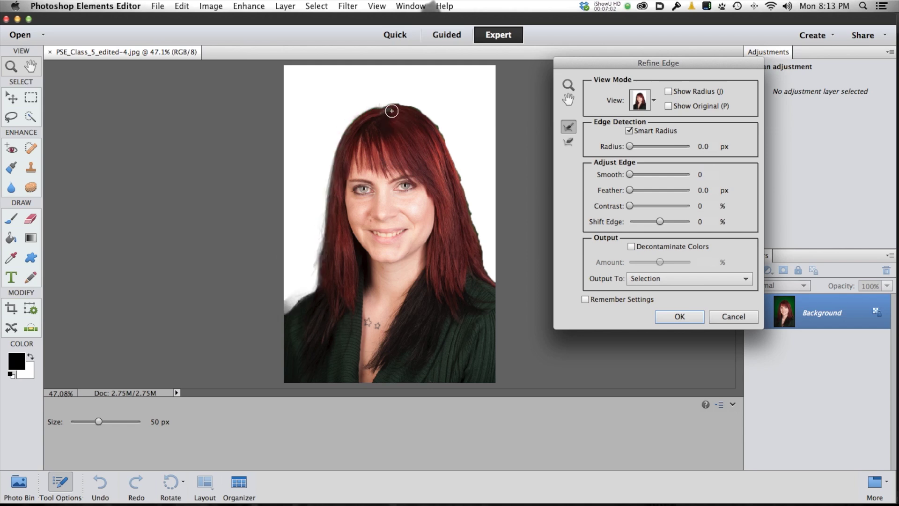
pyautogui.moveTo(418, 113); pyautogui.dragTo(460, 175)
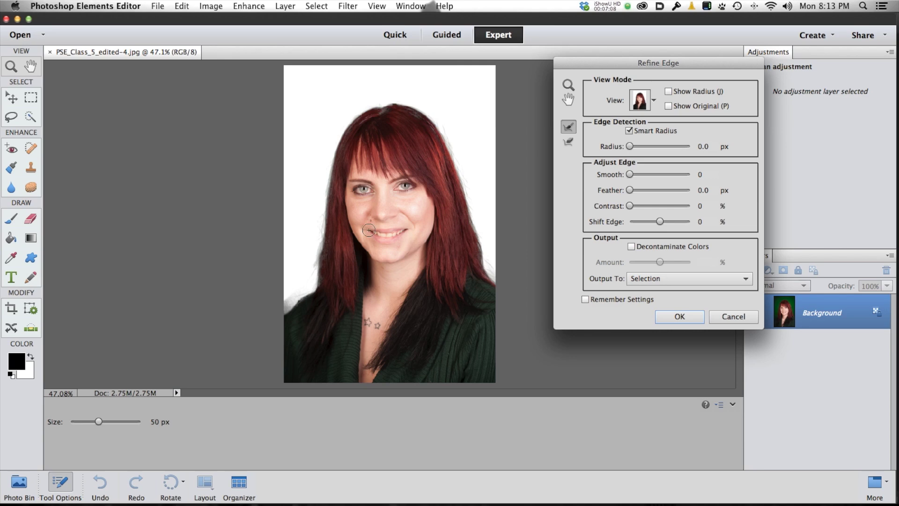
pyautogui.moveTo(381, 252); pyautogui.dragTo(438, 303)
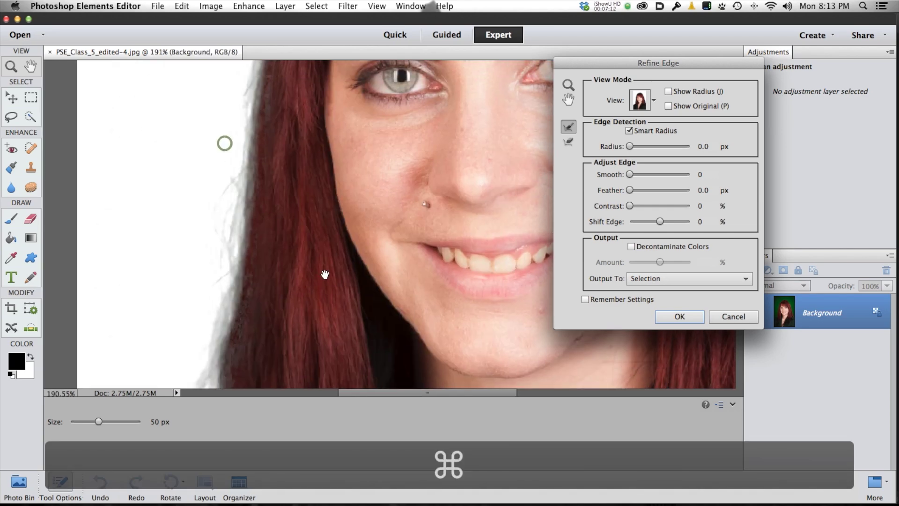
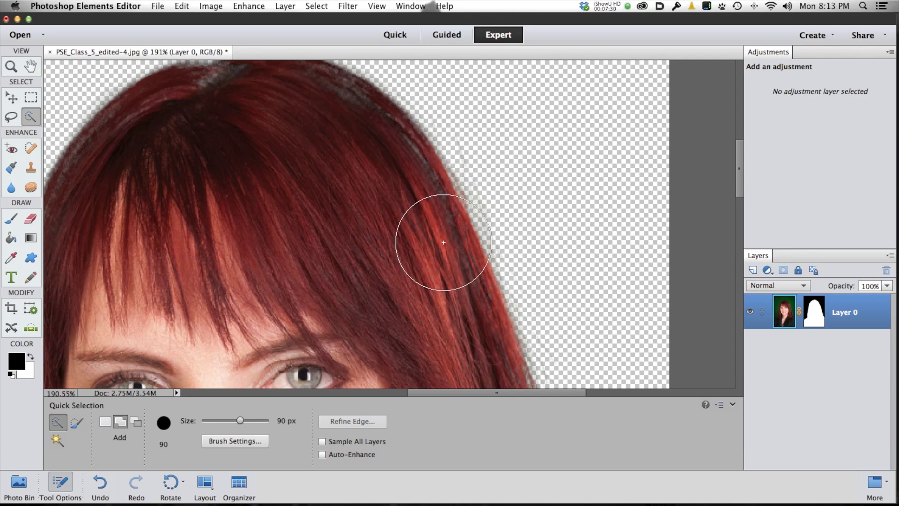
# Switch to Elements Organizer and open the sky-and-water photo in the Photo Editor.
pyautogui.press('super+0')
pyautogui.moveTo(434, 236)
pyautogui.mouseDown()
pyautogui.moveTo(389, 168)
pyautogui.moveTo(478, 237)
pyautogui.mouseUp()
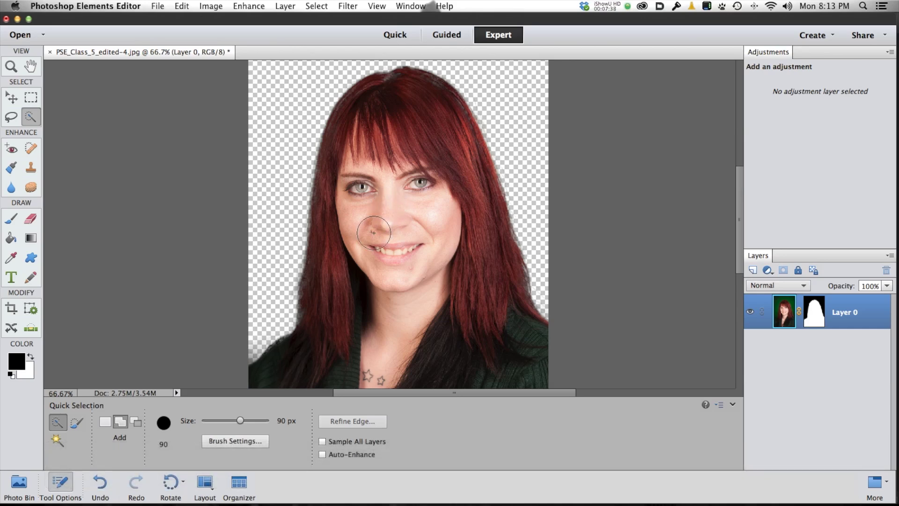
pyautogui.press('super+Tab')
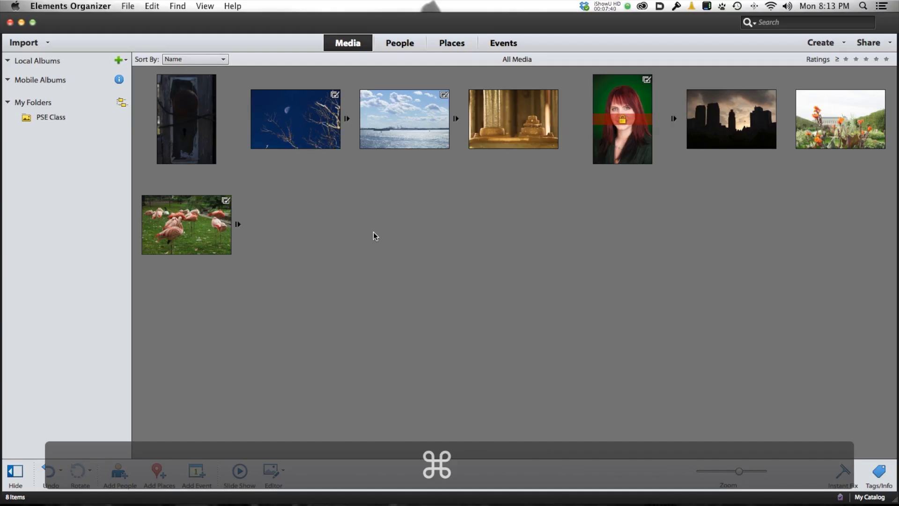
pyautogui.click(381, 125)
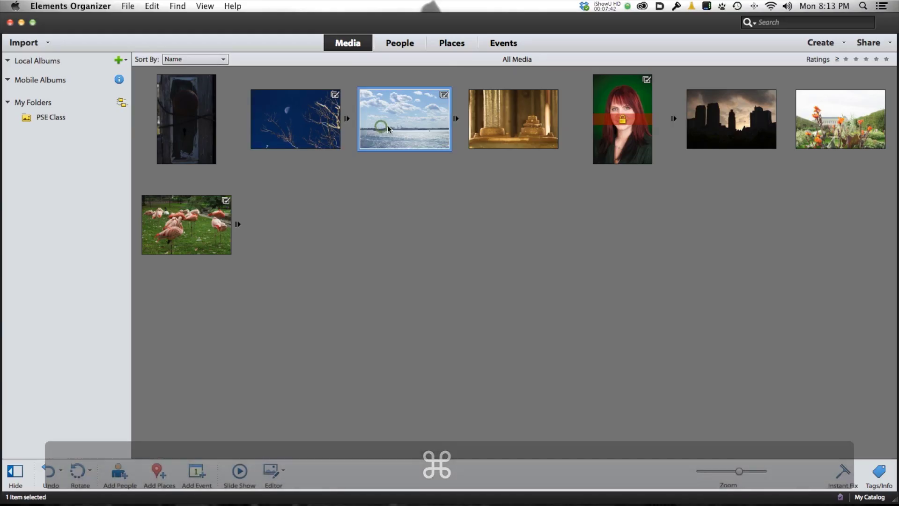
pyautogui.click(283, 470)
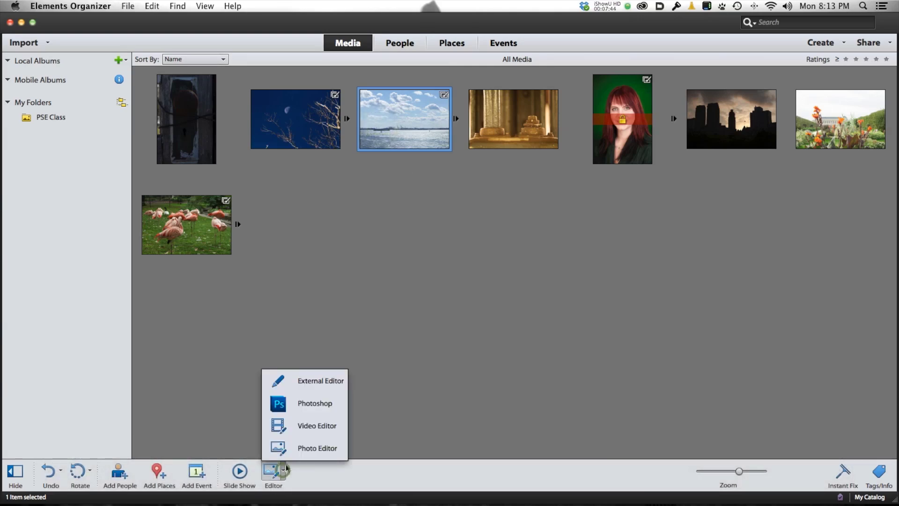
pyautogui.click(302, 450)
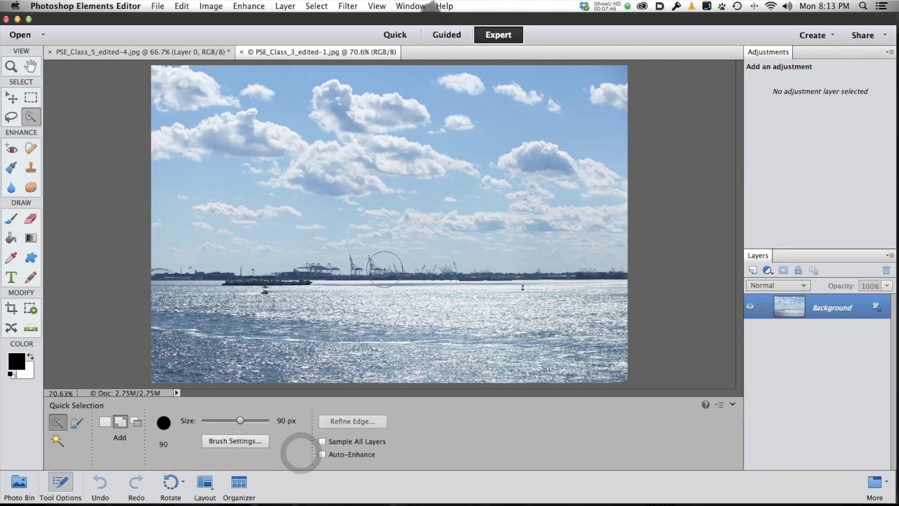
# Copy the sky-and-water photo into the woman's document with the Move tool and place its layer beneath the cut-out.
pyautogui.press('v')
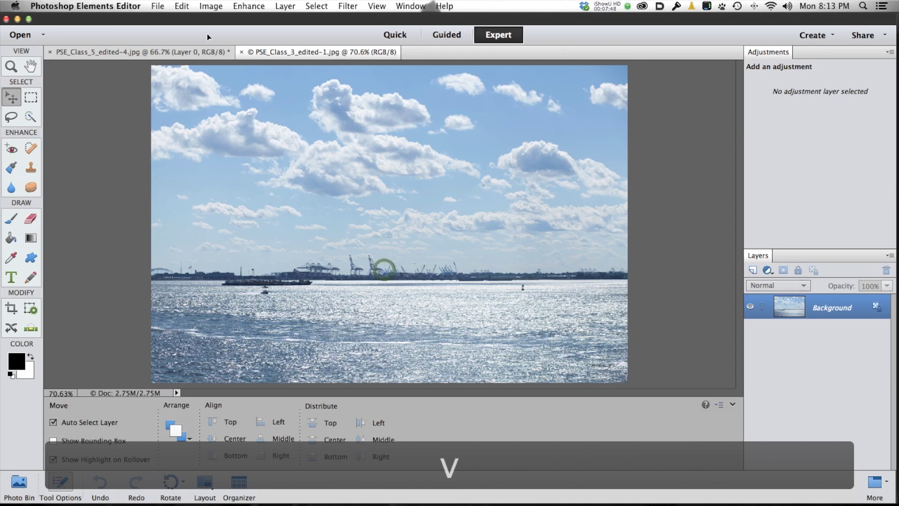
pyautogui.click(210, 52)
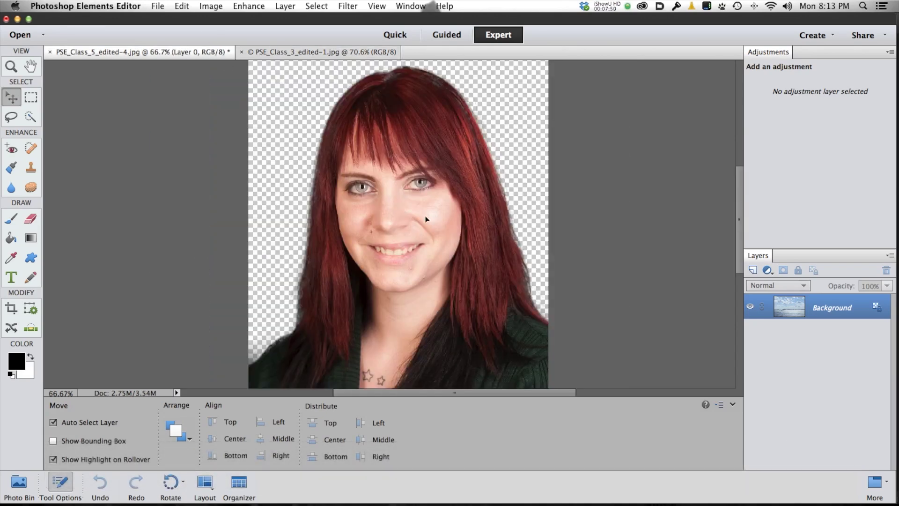
pyautogui.moveTo(442, 252); pyautogui.dragTo(446, 204)
pyautogui.moveTo(788, 306); pyautogui.dragTo(788, 370)
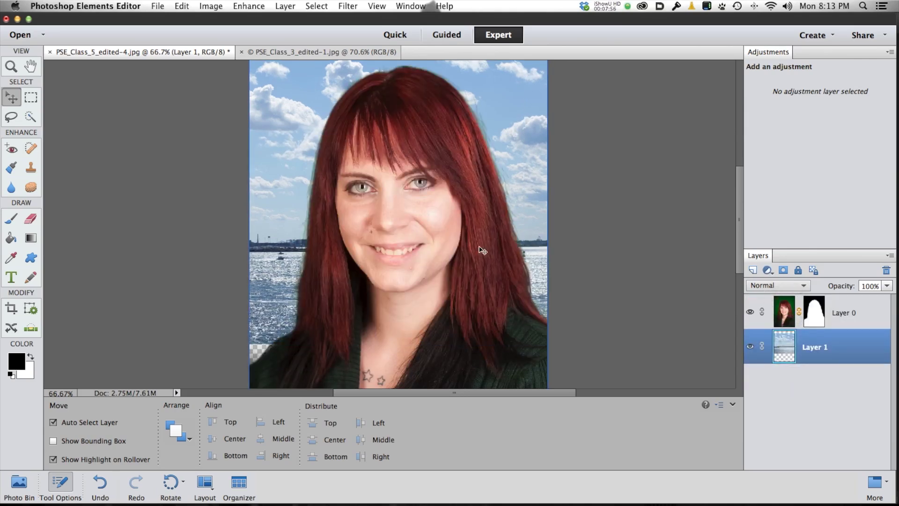
# Enlarge the sky-and-water layer to about 123% with Free Transform and reposition it to fill the background behind the woman.
pyautogui.hscroll(2, 481, 239)
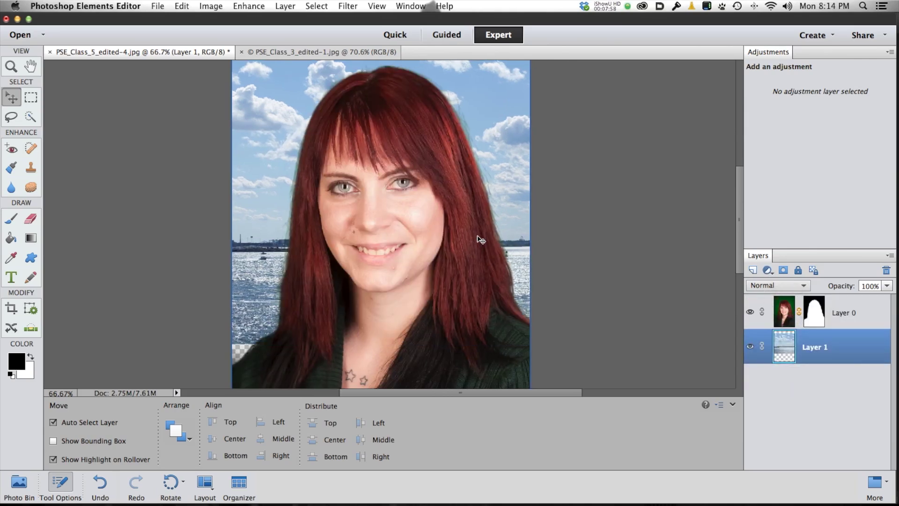
pyautogui.press('super+minus')
pyautogui.press('super+minus')
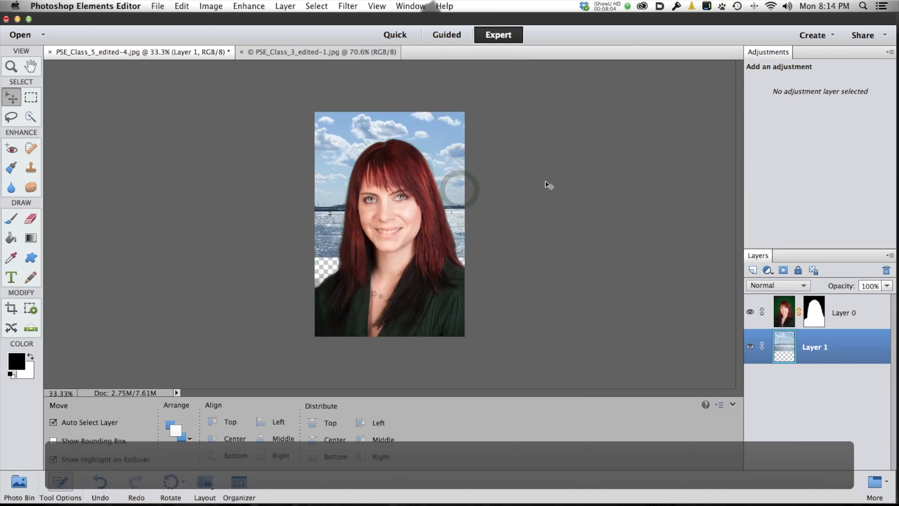
pyautogui.click(206, 5)
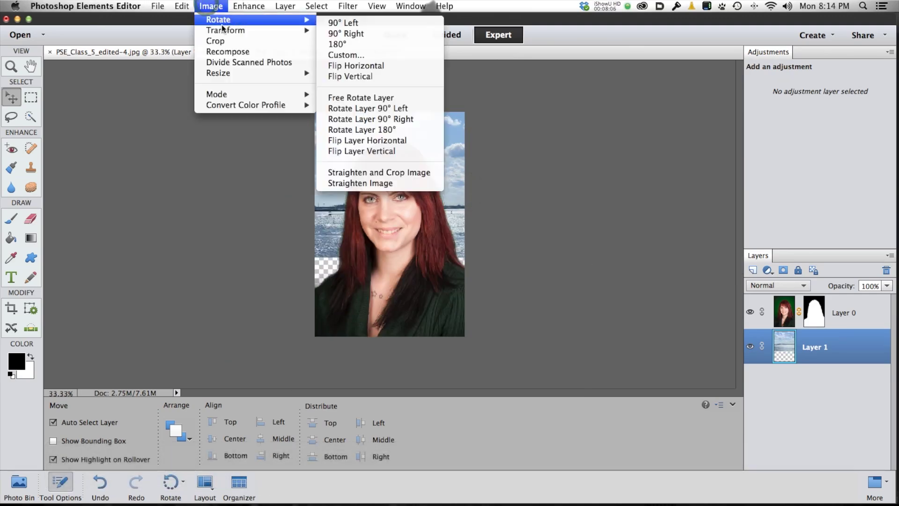
pyautogui.click(335, 30)
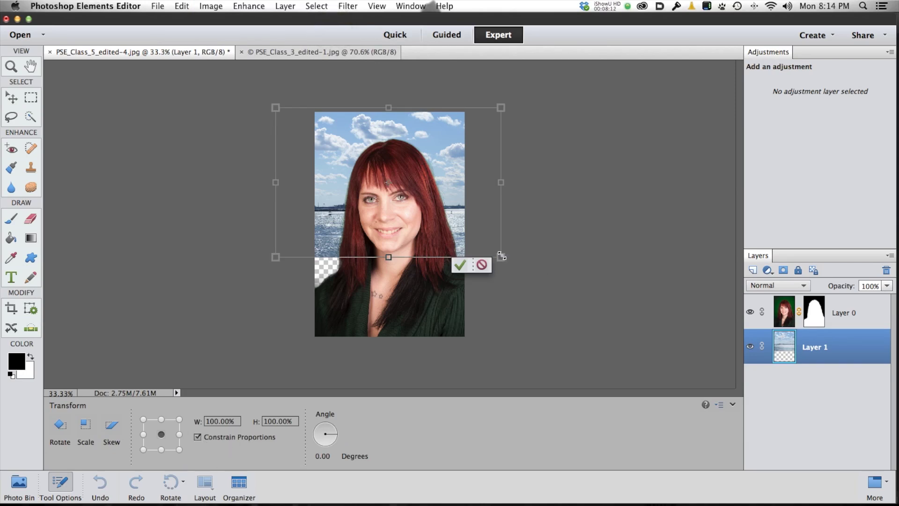
pyautogui.moveTo(501, 256); pyautogui.dragTo(559, 289)
pyautogui.moveTo(469, 154); pyautogui.dragTo(448, 153)
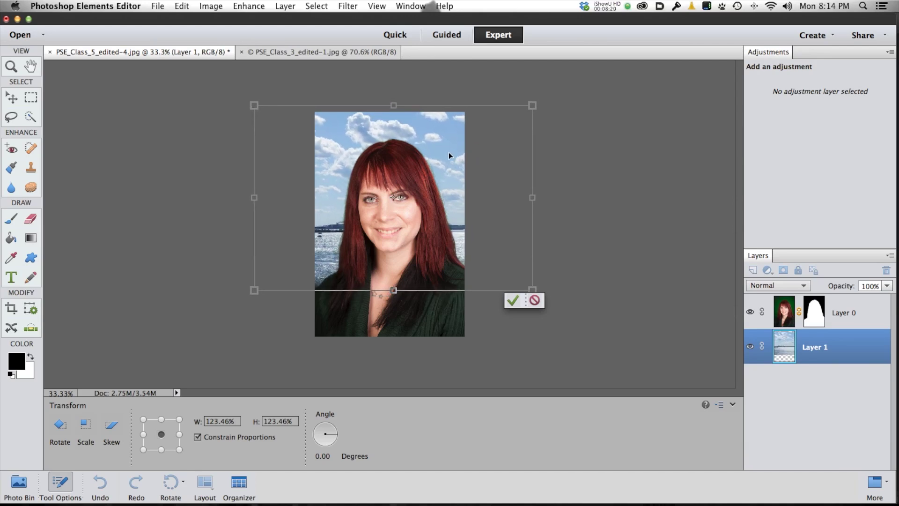
pyautogui.click(492, 298)
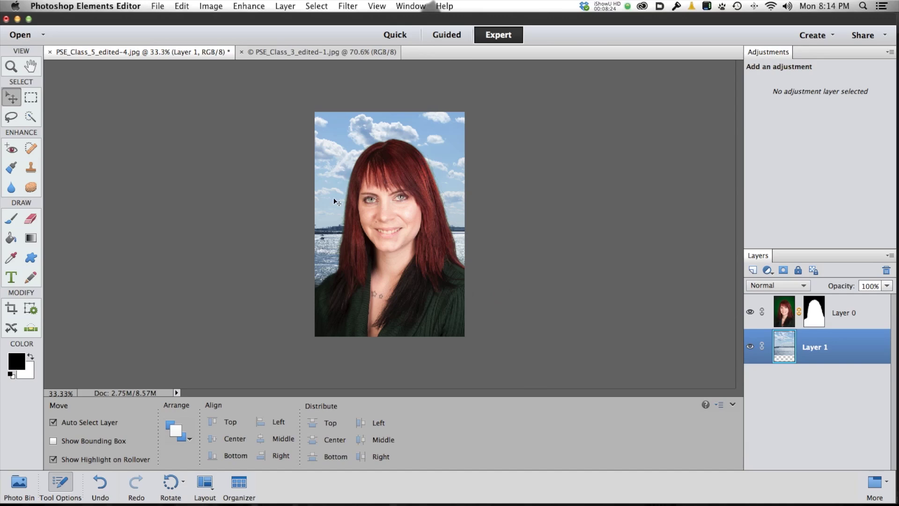
# Examine the woman's hair and shoulder edges up close against the new background, and review the whole composite.
pyautogui.moveTo(327, 237); pyautogui.dragTo(358, 201)
pyautogui.scroll(-10, 357, 201)
pyautogui.hscroll(3, 357, 201)
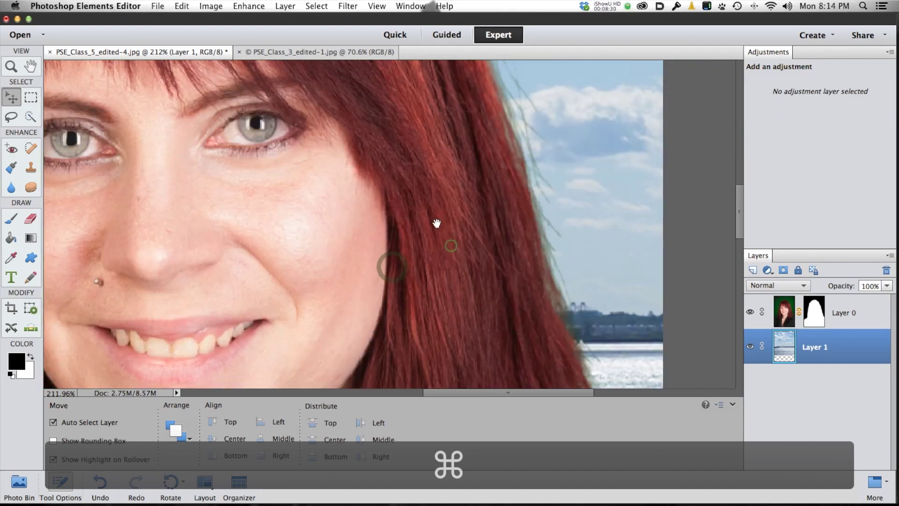
pyautogui.scroll(10, 516, 178)
pyautogui.hscroll(-6, 516, 179)
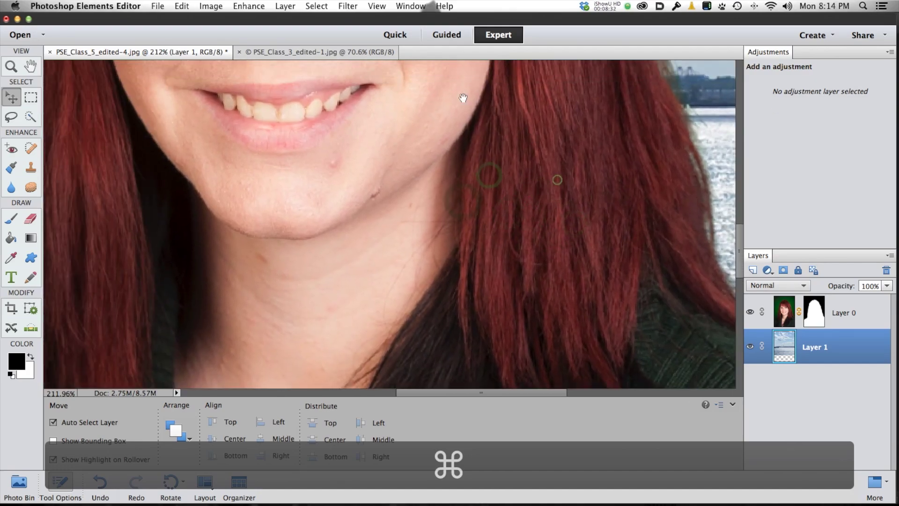
pyautogui.scroll(-10, 487, 201)
pyautogui.hscroll(4, 486, 201)
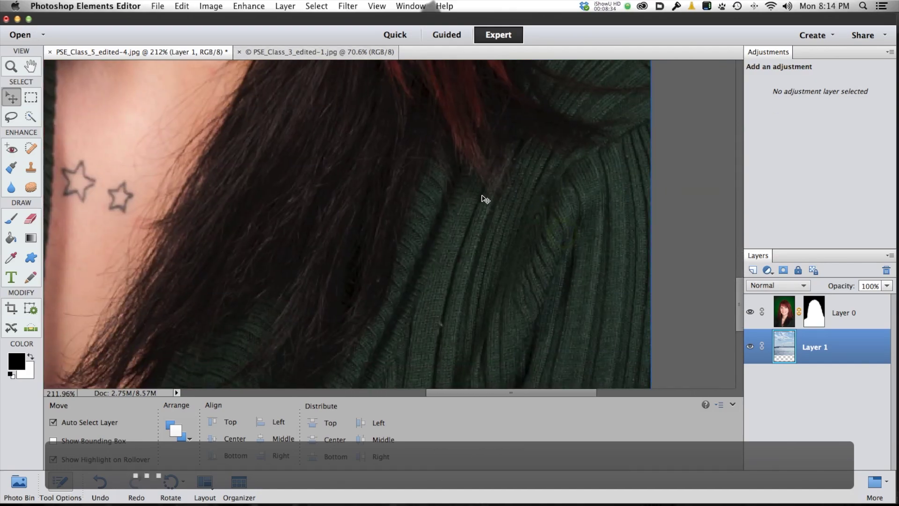
pyautogui.hotkey('ctrl', '-')
pyautogui.hotkey('ctrl', '-')
pyautogui.hotkey('ctrl', '-')
pyautogui.hotkey('ctrl', '-')
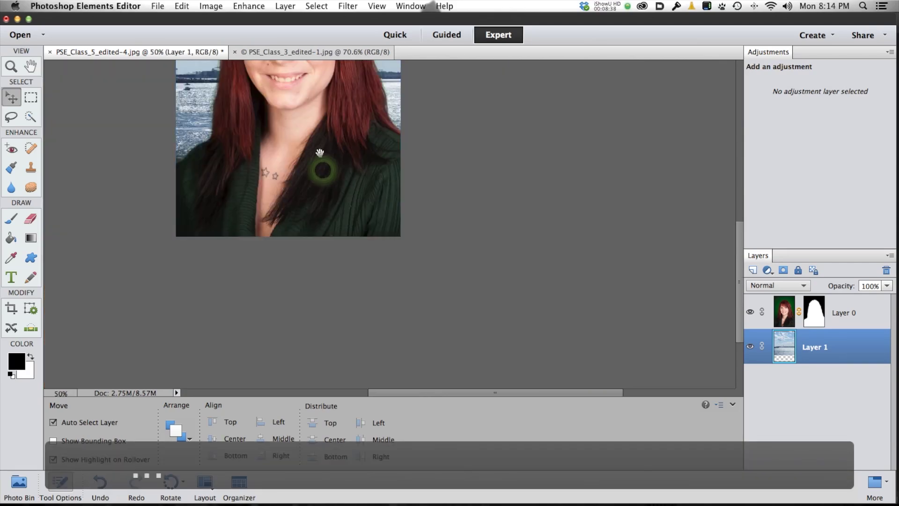
pyautogui.moveTo(458, 295); pyautogui.dragTo(459, 315)
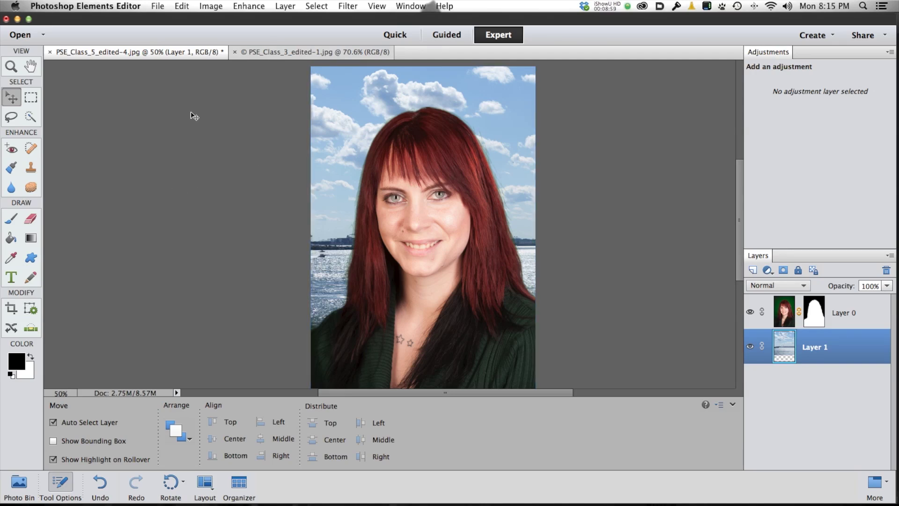
# Switch to Elements Organizer, open the flamingo photo in Photoshop, and reposition the document window to show the whole picture.
pyautogui.press('super')
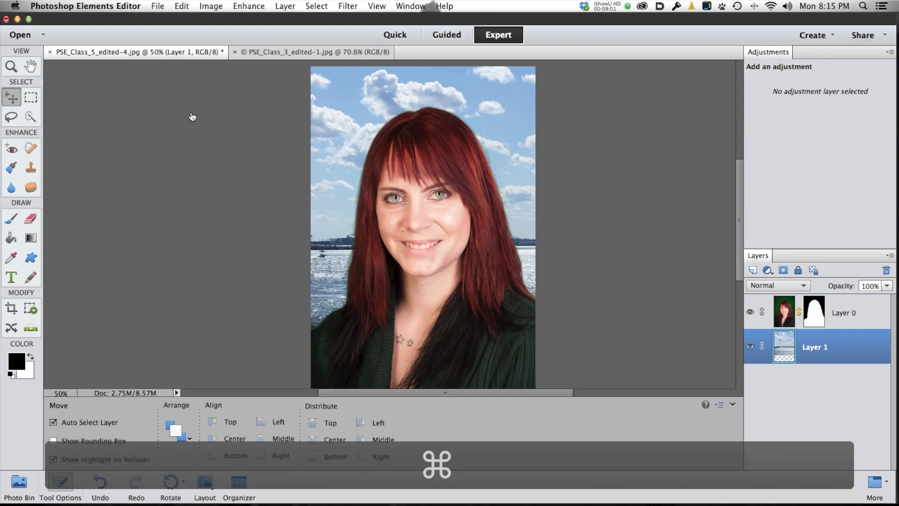
pyautogui.press('super+Tab')
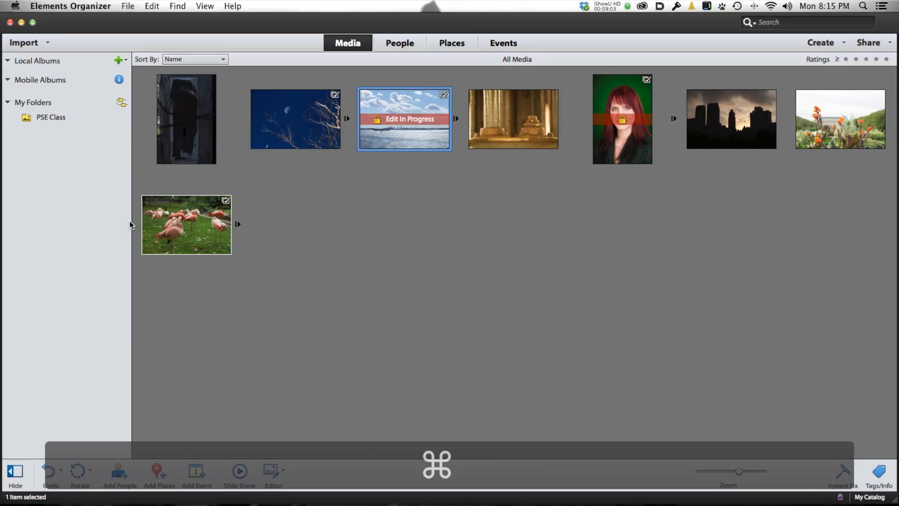
pyautogui.click(230, 232)
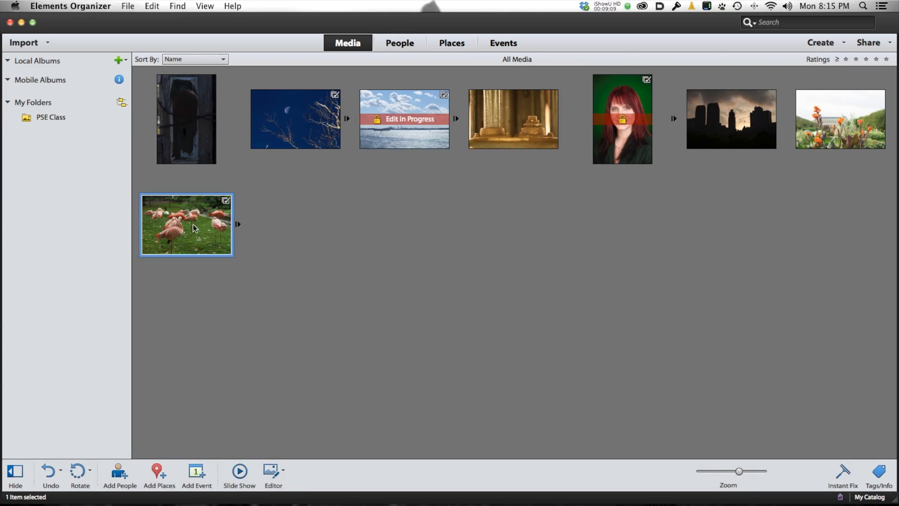
pyautogui.click(284, 474)
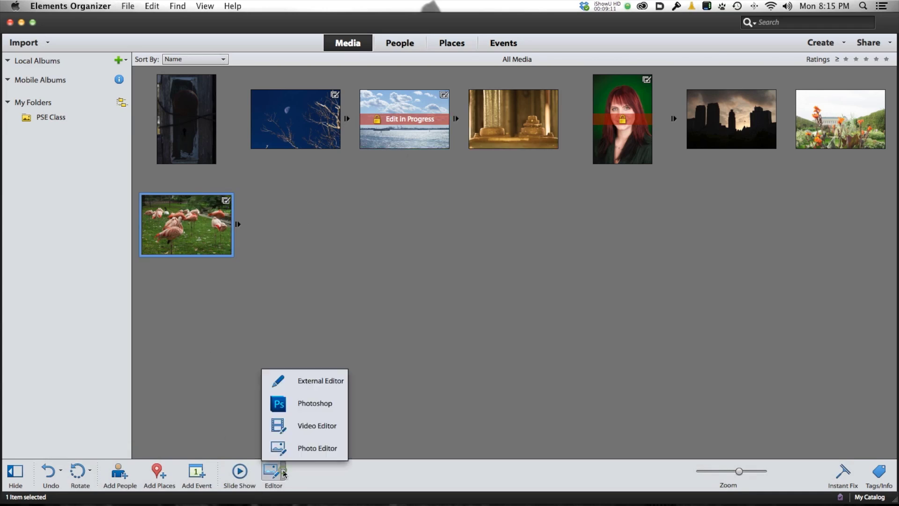
pyautogui.click(288, 403)
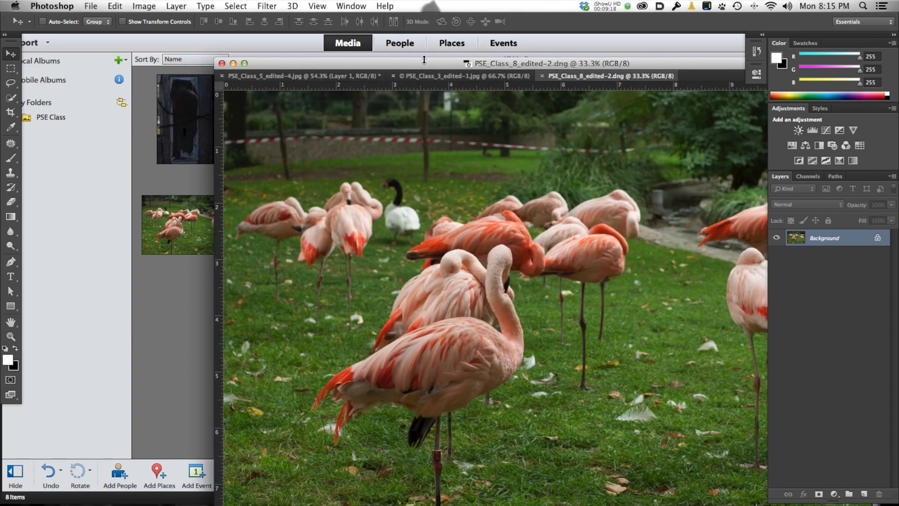
pyautogui.moveTo(424, 59); pyautogui.dragTo(300, 38)
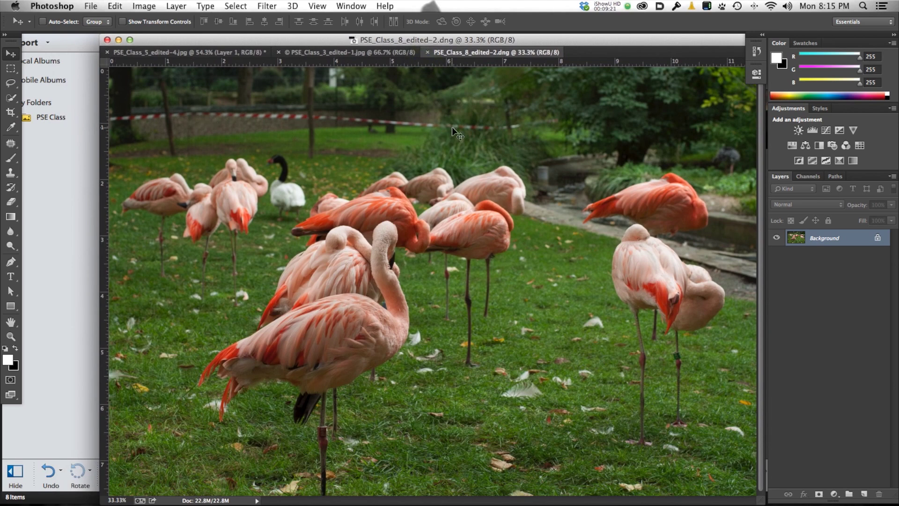
# Choose the Clone Stamp tool, add a new layer named "clone", and use All Layers as the sampling option.
pyautogui.click(13, 173)
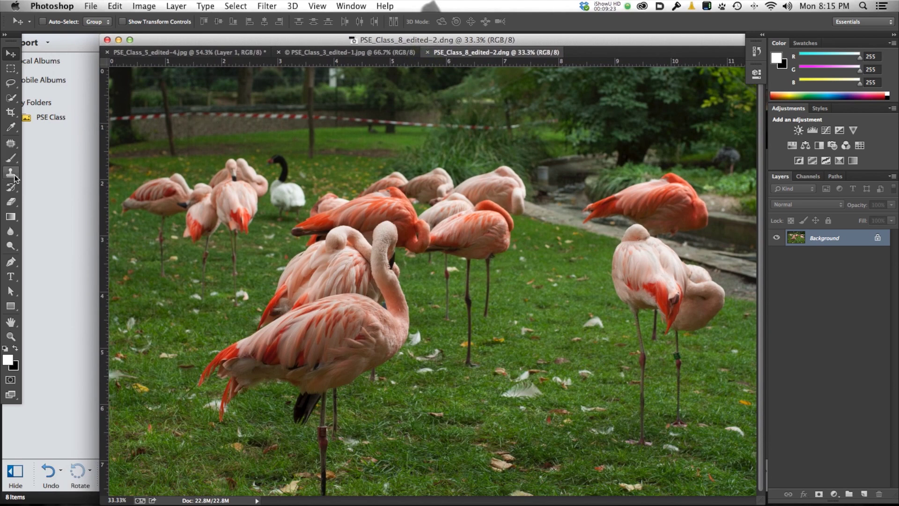
pyautogui.click(864, 494)
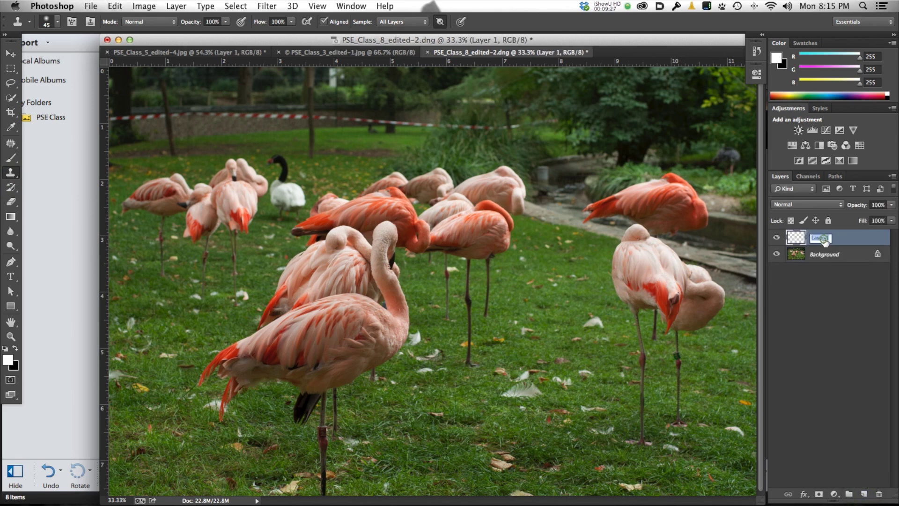
pyautogui.write('clone')
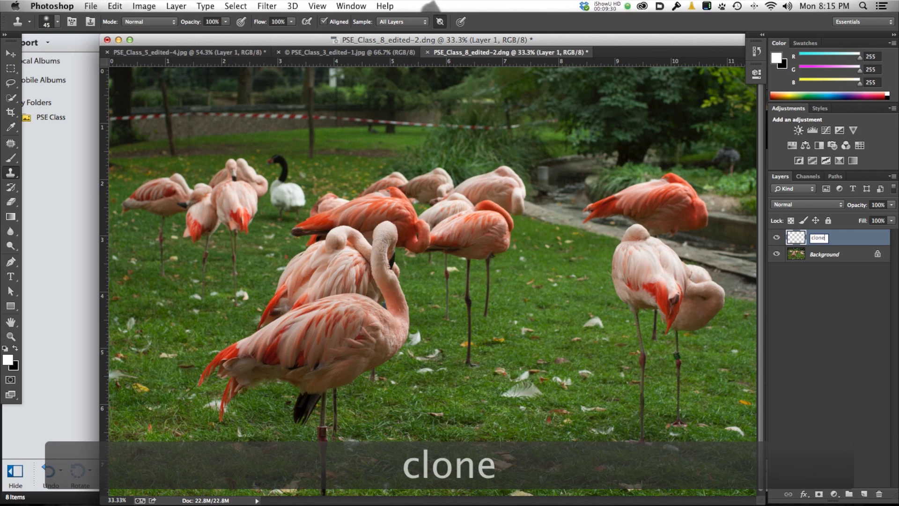
pyautogui.press('Return')
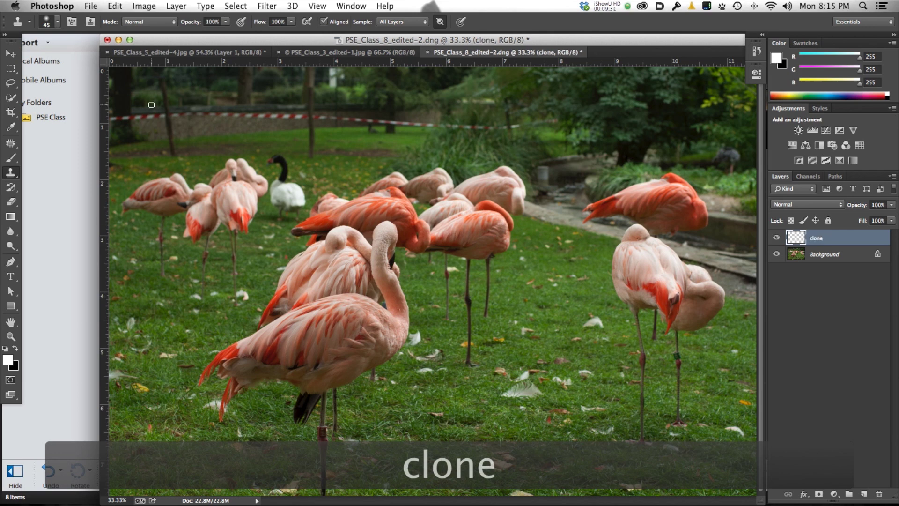
pyautogui.click(410, 21)
pyautogui.click(410, 20)
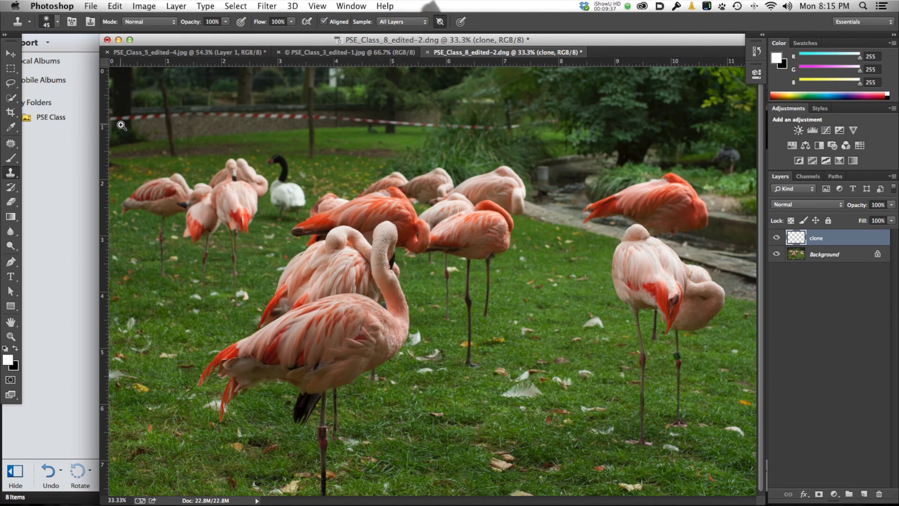
# Clone dark bark over the red-and-white barrier tape where it crosses the thick tree trunk at the photo's left edge.
pyautogui.moveTo(121, 126); pyautogui.dragTo(201, 176)
pyautogui.moveTo(176, 121); pyautogui.dragTo(384, 320)
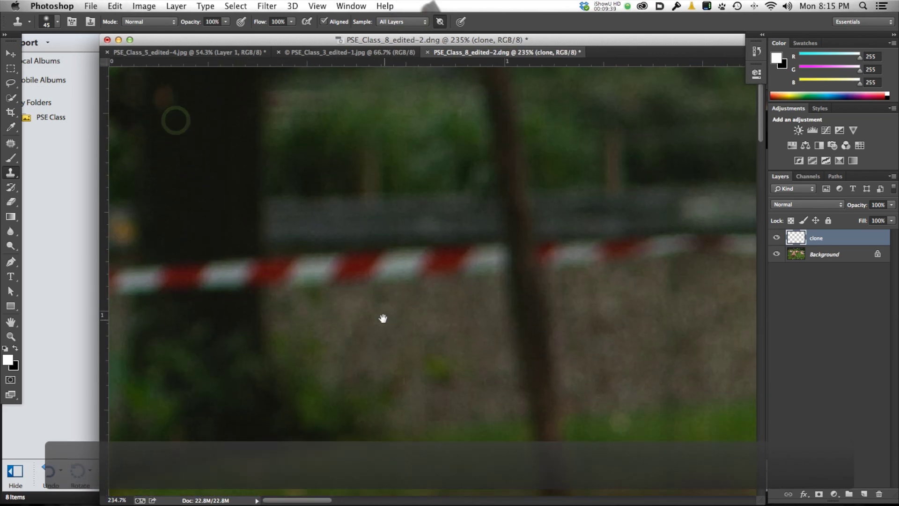
pyautogui.keyDown('alt'); pyautogui.click(151, 236); pyautogui.keyUp('alt')
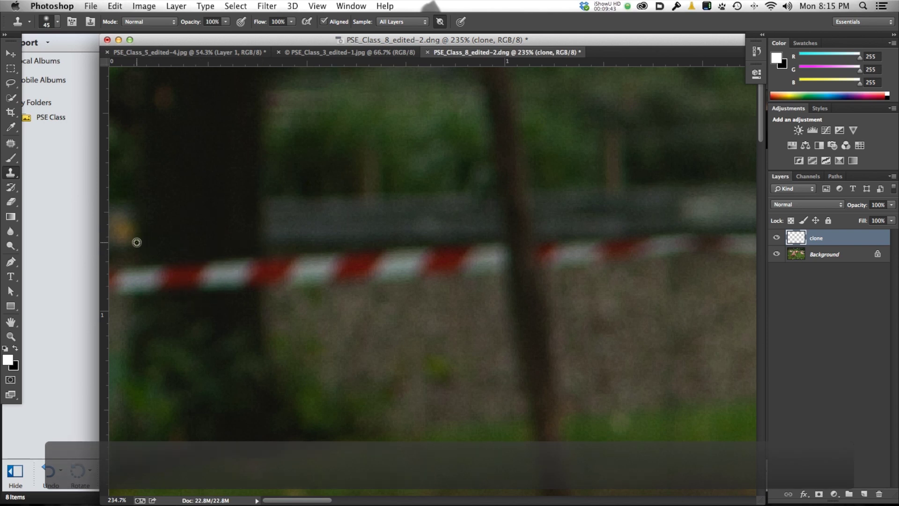
pyautogui.moveTo(137, 281)
pyautogui.mouseDown()
pyautogui.moveTo(251, 265)
pyautogui.moveTo(241, 285)
pyautogui.mouseUp()
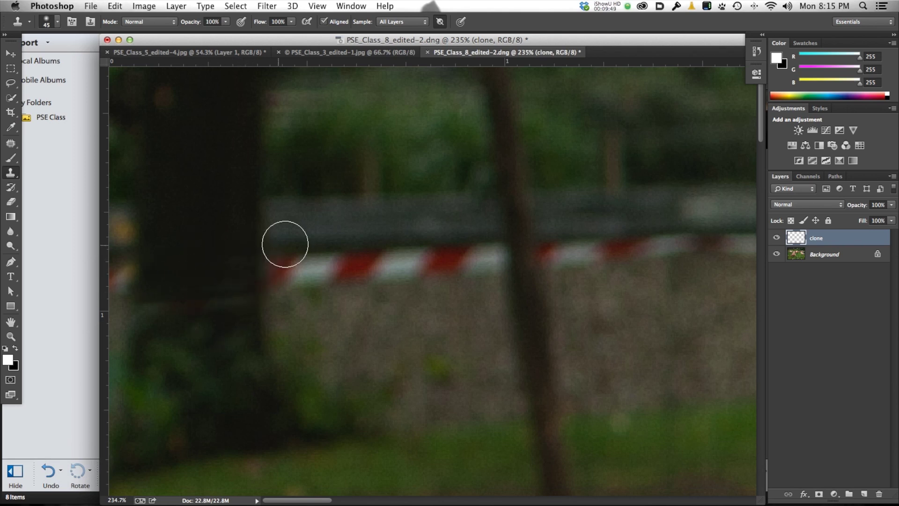
# Clone gravel wall texture over the barrier tape from the thick trunk to just past the thin leaning tree.
pyautogui.click(299, 325)
pyautogui.keyDown('alt'); pyautogui.click(298, 321); pyautogui.keyUp('alt')
pyautogui.moveTo(282, 281)
pyautogui.mouseDown()
pyautogui.moveTo(299, 271)
pyautogui.moveTo(330, 278)
pyautogui.moveTo(491, 265)
pyautogui.mouseUp()
pyautogui.keyDown('alt'); pyautogui.click(511, 325); pyautogui.keyUp('alt')
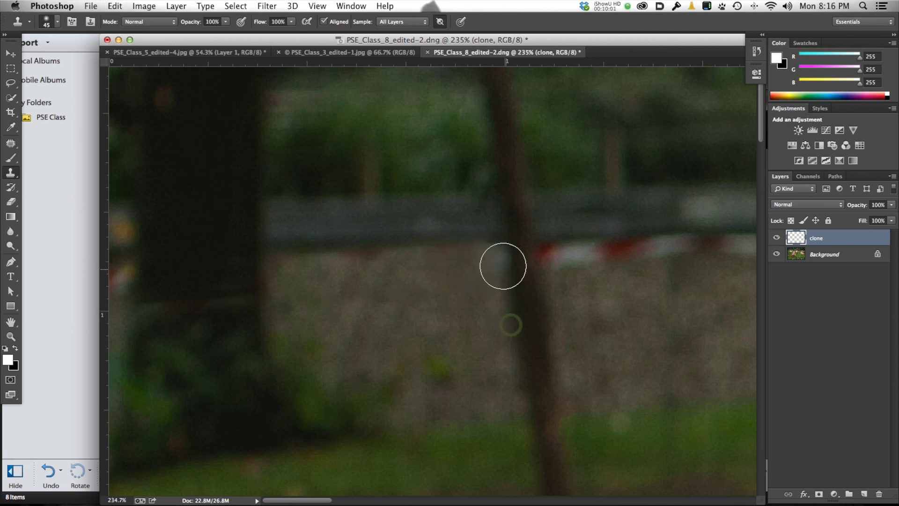
pyautogui.moveTo(505, 259); pyautogui.dragTo(732, 251)
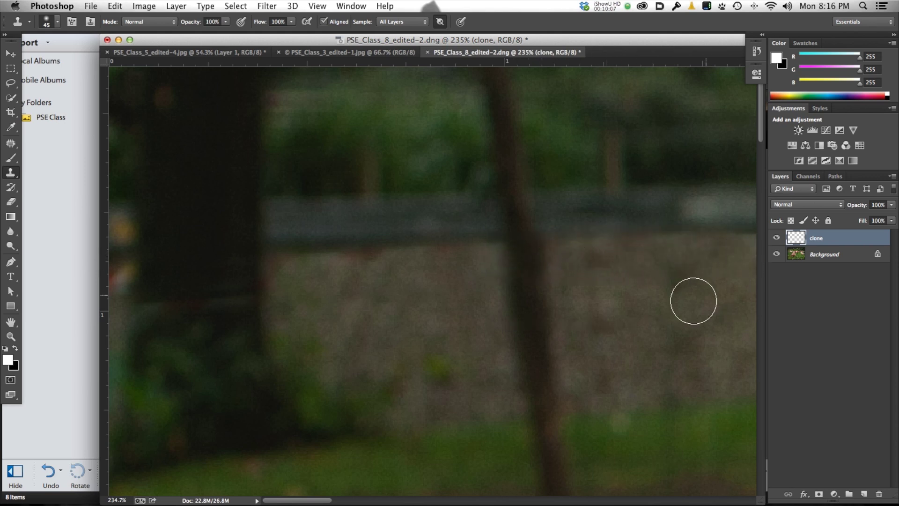
# Clone the gravel wall over the next stretch of tape directly below the dark horizontal rail.
pyautogui.moveTo(664, 306); pyautogui.dragTo(183, 301)
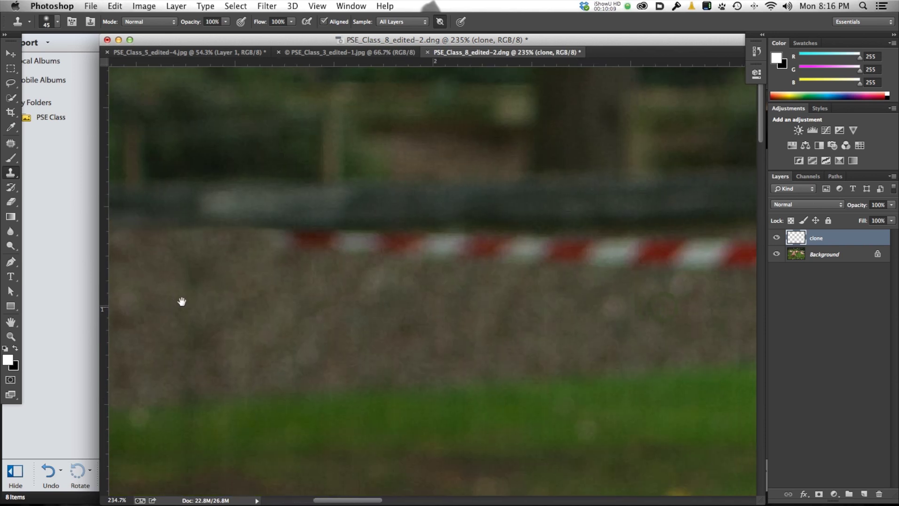
pyautogui.keyDown('alt'); pyautogui.click(292, 295); pyautogui.keyUp('alt')
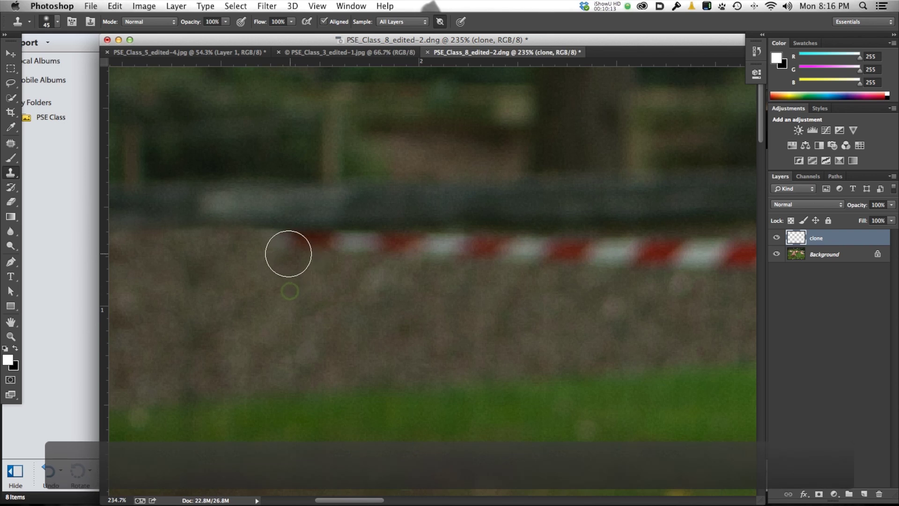
pyautogui.moveTo(279, 252); pyautogui.dragTo(745, 256)
# Clone gravel over the tape leading up to the slim upright trunk, resampling to clean the remaining traces.
pyautogui.press('space')
pyautogui.moveTo(636, 325); pyautogui.dragTo(182, 313)
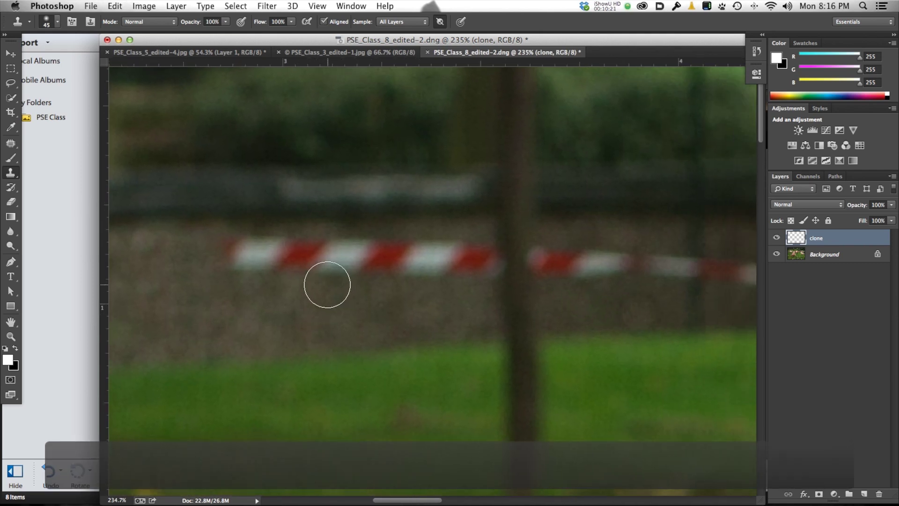
pyautogui.keyDown('alt'); pyautogui.click(234, 307); pyautogui.keyUp('alt')
pyautogui.moveTo(235, 255)
pyautogui.mouseDown()
pyautogui.moveTo(431, 252)
pyautogui.moveTo(465, 261)
pyautogui.moveTo(392, 264)
pyautogui.moveTo(419, 247)
pyautogui.moveTo(436, 272)
pyautogui.mouseUp()
pyautogui.keyDown('alt'); pyautogui.click(239, 259); pyautogui.keyUp('alt')
pyautogui.moveTo(261, 246)
pyautogui.mouseDown()
pyautogui.moveTo(366, 234)
pyautogui.moveTo(441, 240)
pyautogui.mouseUp()
# Clone bark and wall texture over the tape across the slim upright trunk and along the wall beyond it.
pyautogui.keyDown('alt'); pyautogui.click(500, 312); pyautogui.keyUp('alt')
pyautogui.moveTo(501, 263)
pyautogui.mouseDown()
pyautogui.moveTo(491, 257)
pyautogui.moveTo(748, 263)
pyautogui.mouseUp()
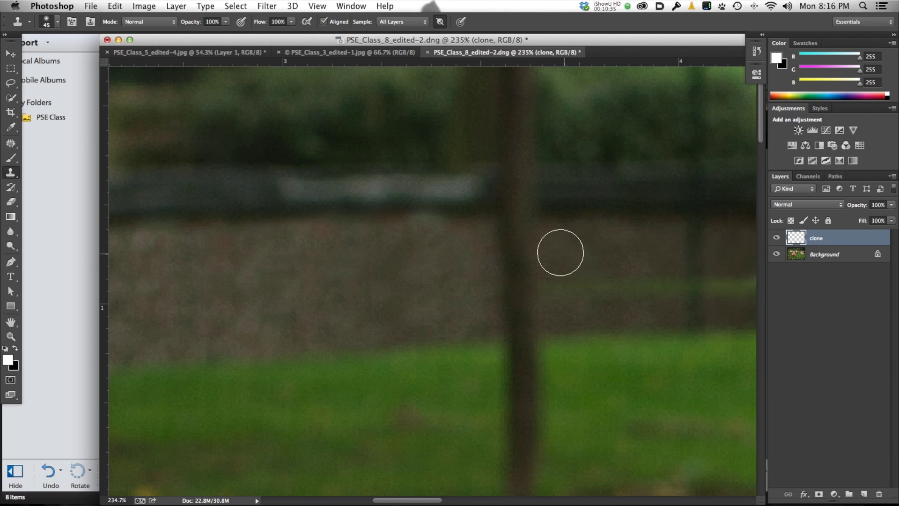
pyautogui.moveTo(552, 250); pyautogui.dragTo(686, 261)
pyautogui.keyDown('alt'); pyautogui.click(694, 254); pyautogui.keyUp('alt')
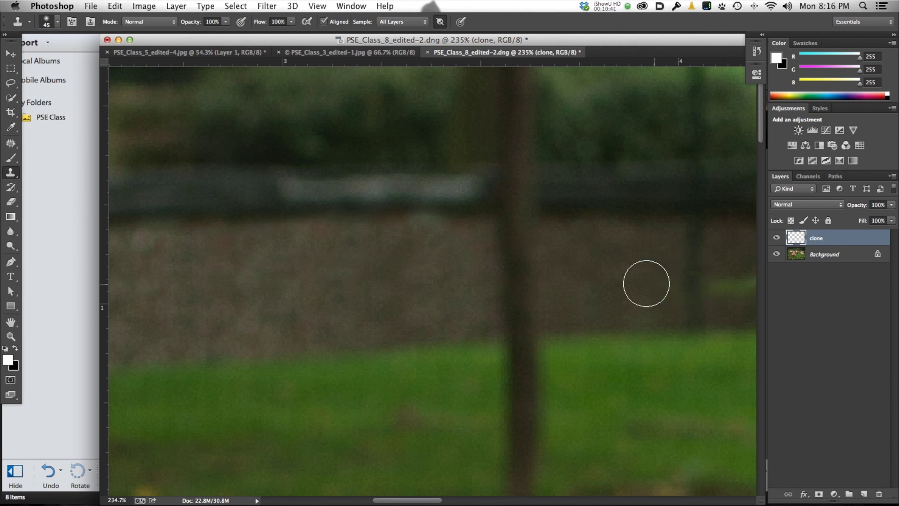
# Try to clone dark wall over the start of the next tape stretch past the slim trunk, and undo the stroke.
pyautogui.moveTo(557, 268); pyautogui.dragTo(211, 235)
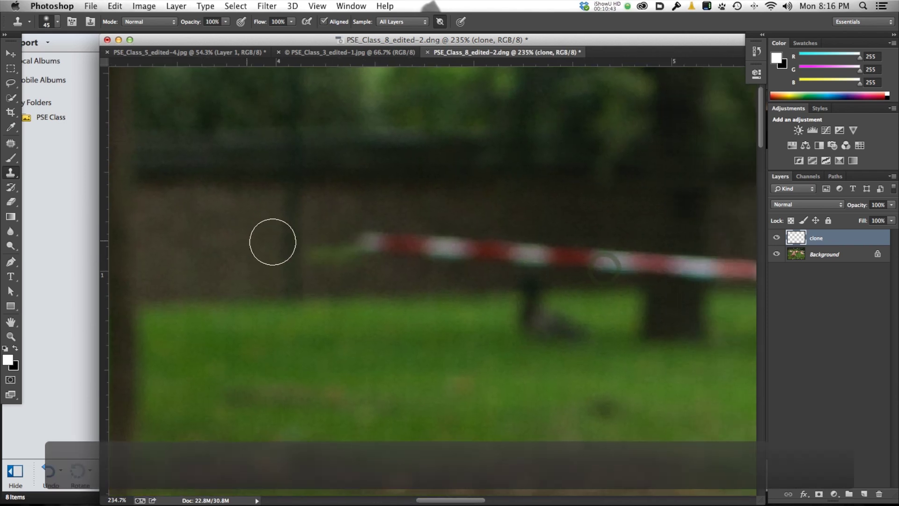
pyautogui.moveTo(320, 243); pyautogui.dragTo(446, 243)
pyautogui.press('super+z')
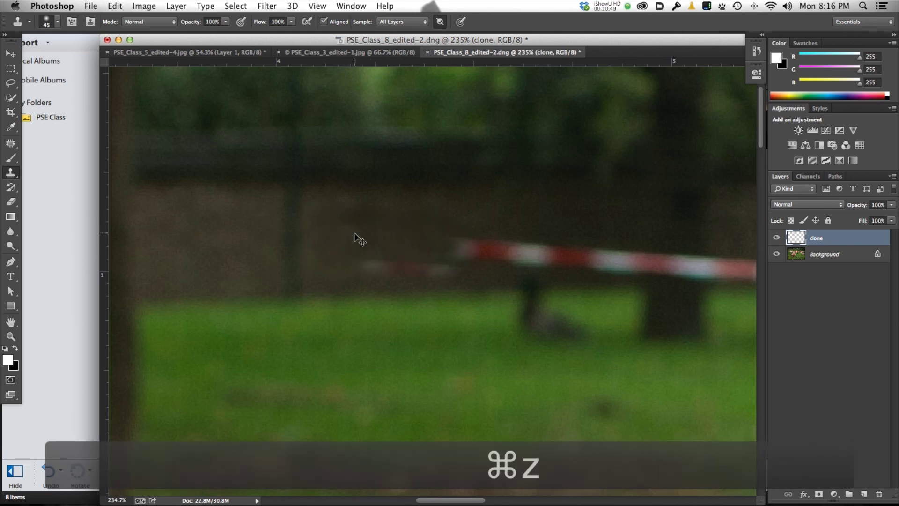
pyautogui.press('super+alt+z')
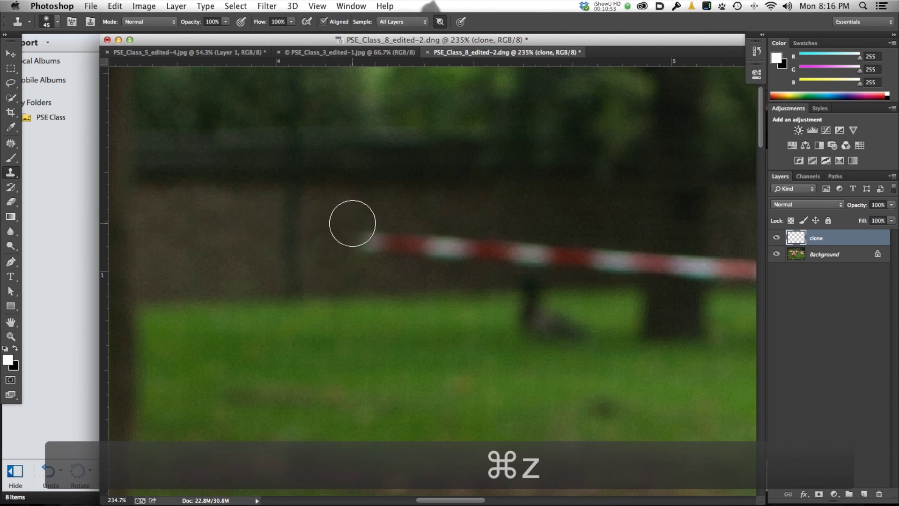
# Reduce the brush size to 30 and clone dark wall over the tape leading to the distant dark trunk.
pyautogui.press('[')
pyautogui.press('[')
pyautogui.press('[')
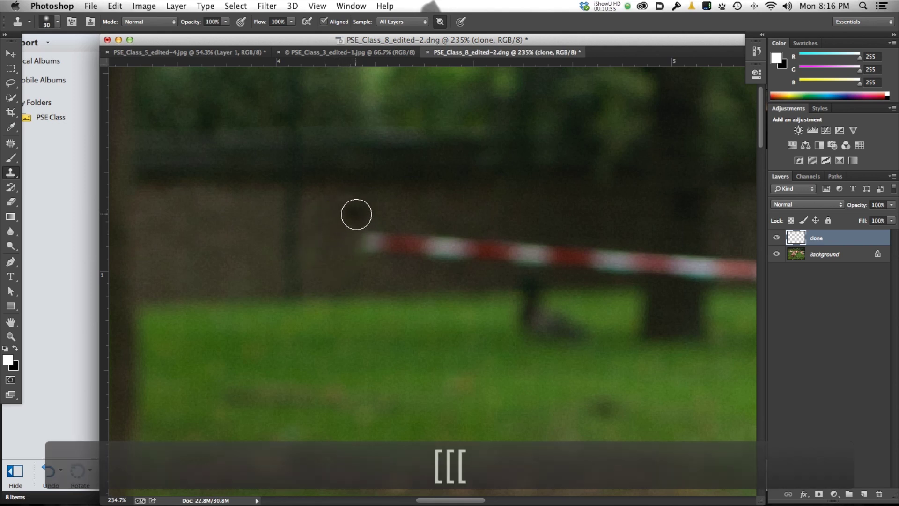
pyautogui.moveTo(365, 242); pyautogui.dragTo(634, 258)
pyautogui.keyDown('alt'); pyautogui.click(362, 230); pyautogui.keyUp('alt')
pyautogui.moveTo(362, 258)
pyautogui.mouseDown()
pyautogui.moveTo(544, 258)
pyautogui.moveTo(543, 241)
pyautogui.moveTo(359, 245)
pyautogui.mouseUp()
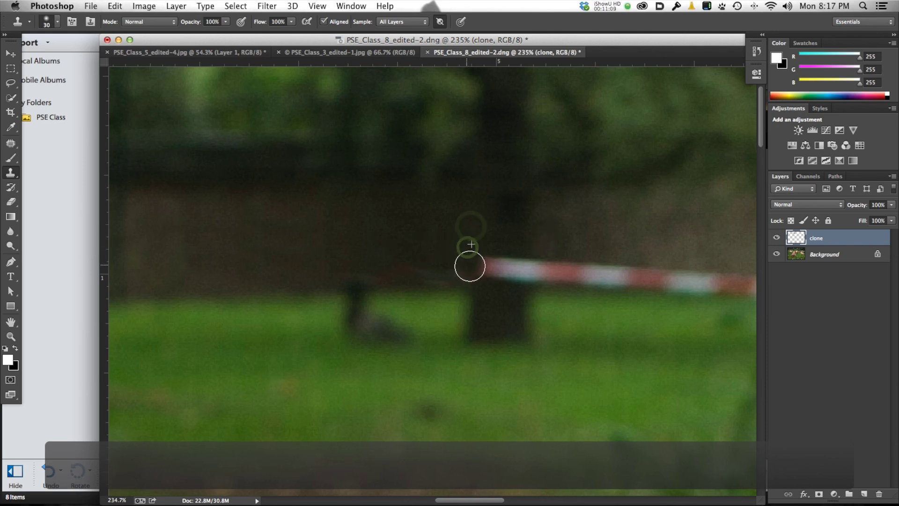
# Clone dark bark over the tape crossing the distant trunk, and clean the leftover traces on the wall beside it.
pyautogui.moveTo(470, 263); pyautogui.dragTo(528, 268)
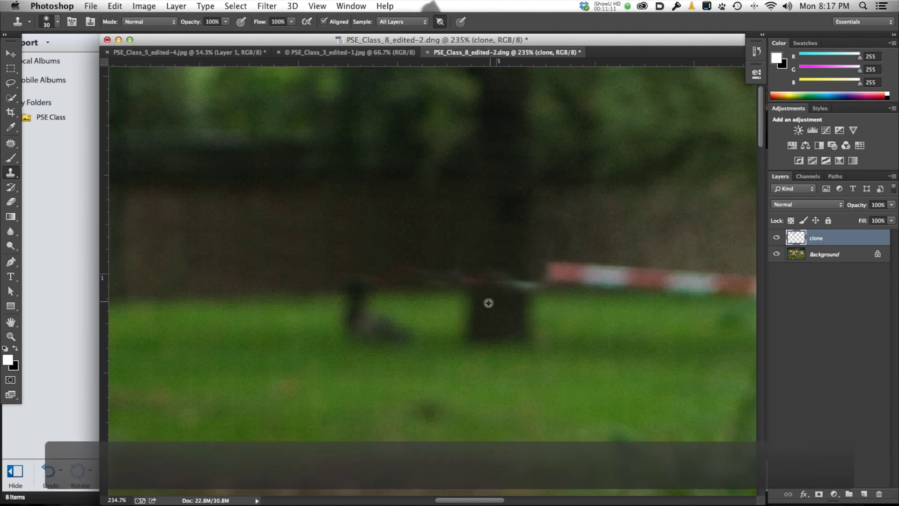
pyautogui.moveTo(477, 285)
pyautogui.mouseDown()
pyautogui.moveTo(516, 277)
pyautogui.moveTo(530, 287)
pyautogui.moveTo(527, 308)
pyautogui.moveTo(540, 310)
pyautogui.mouseUp()
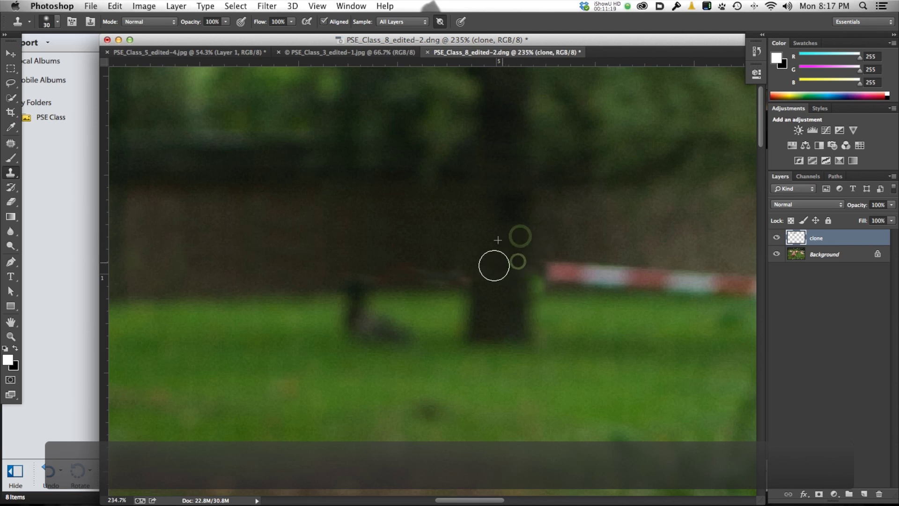
pyautogui.keyDown('alt'); pyautogui.click(417, 240); pyautogui.keyUp('alt')
pyautogui.moveTo(408, 253); pyautogui.dragTo(448, 271)
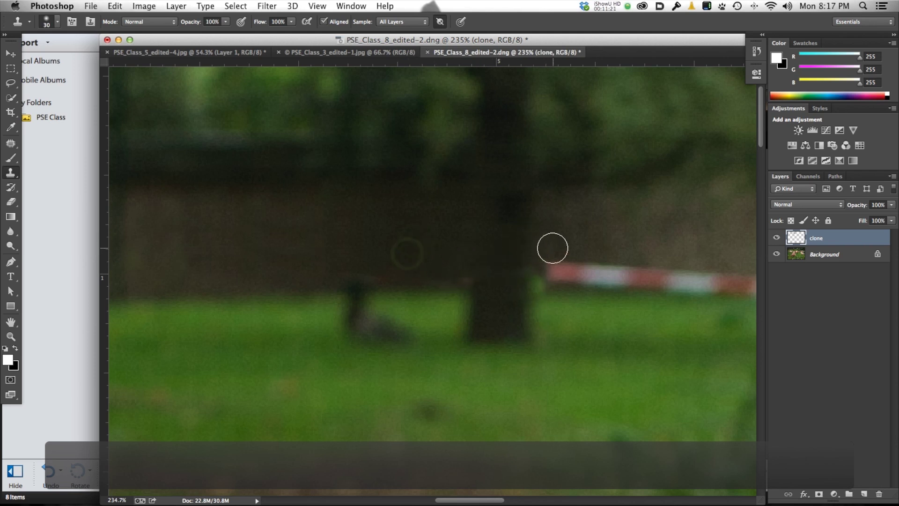
# Clone wall and grass over the tape beyond the distant trunk, rebuilding the edge where the lawn meets the wall.
pyautogui.keyDown('alt'); pyautogui.click(548, 244); pyautogui.keyUp('alt')
pyautogui.moveTo(547, 262)
pyautogui.mouseDown()
pyautogui.moveTo(592, 263)
pyautogui.moveTo(558, 267)
pyautogui.mouseUp()
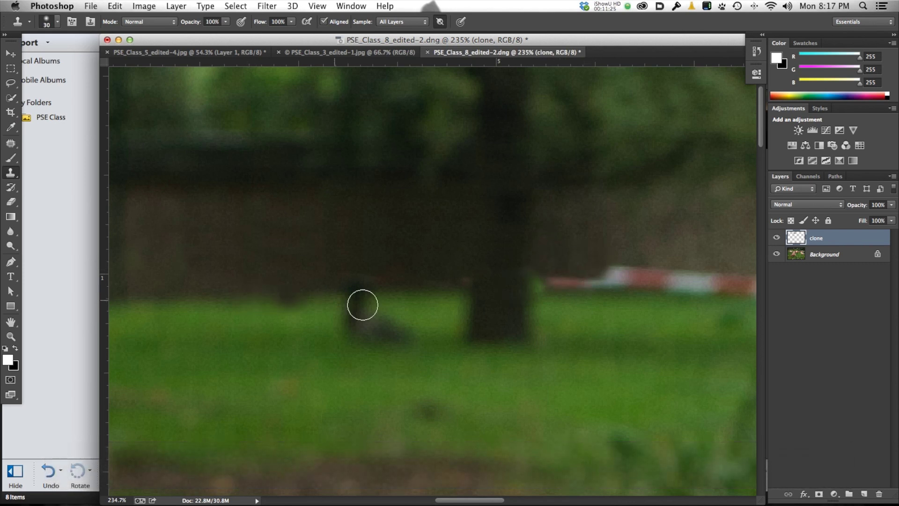
pyautogui.keyDown('alt'); pyautogui.click(430, 292); pyautogui.keyUp('alt')
pyautogui.moveTo(543, 287)
pyautogui.mouseDown()
pyautogui.moveTo(580, 289)
pyautogui.moveTo(575, 284)
pyautogui.moveTo(558, 287)
pyautogui.moveTo(583, 293)
pyautogui.moveTo(572, 287)
pyautogui.moveTo(576, 300)
pyautogui.moveTo(556, 287)
pyautogui.moveTo(586, 315)
pyautogui.moveTo(569, 293)
pyautogui.mouseUp()
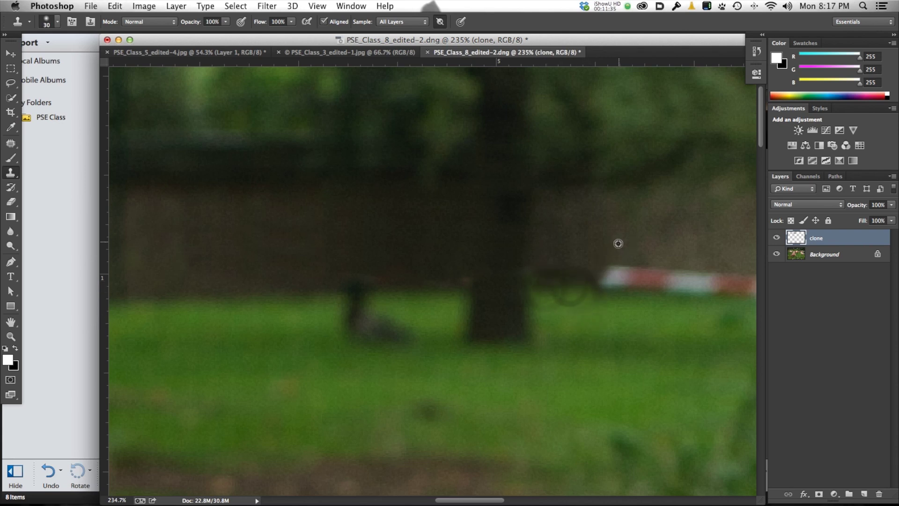
pyautogui.keyDown('alt'); pyautogui.click(611, 243); pyautogui.keyUp('alt')
pyautogui.moveTo(616, 265)
pyautogui.mouseDown()
pyautogui.moveTo(728, 262)
pyautogui.moveTo(554, 267)
pyautogui.moveTo(597, 277)
pyautogui.moveTo(576, 316)
pyautogui.moveTo(583, 331)
pyautogui.moveTo(580, 321)
pyautogui.mouseUp()
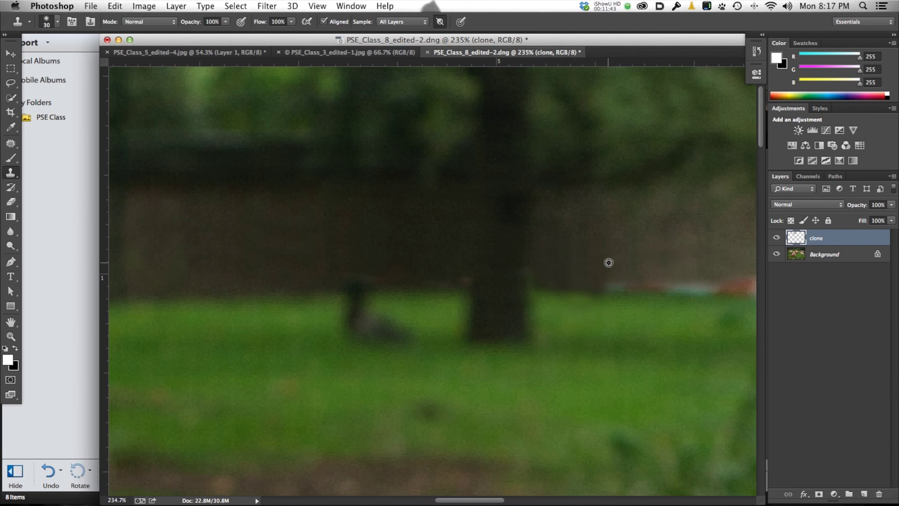
pyautogui.moveTo(605, 285); pyautogui.dragTo(754, 284)
pyautogui.moveTo(590, 306); pyautogui.dragTo(774, 312)
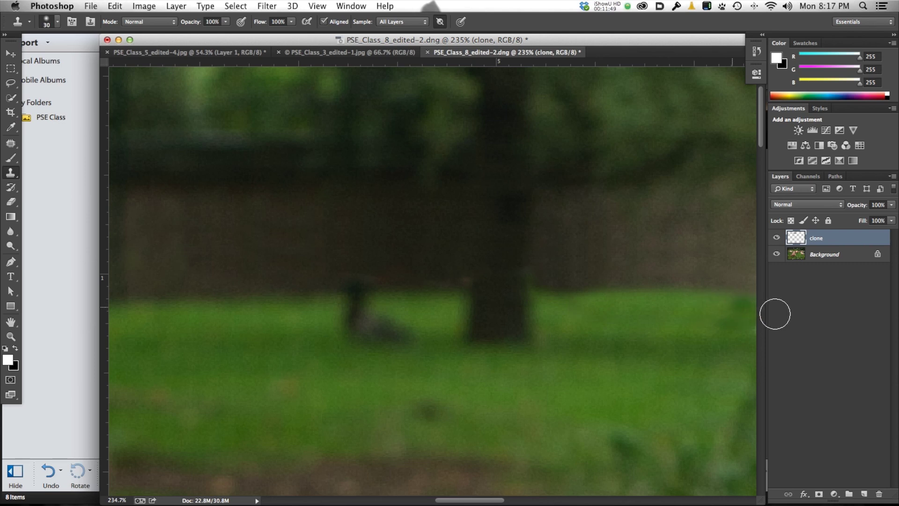
# Clone the surroundings over the tape from the end of the lawn into the tall grasses.
pyautogui.press('space')
pyautogui.moveTo(427, 304); pyautogui.dragTo(181, 301)
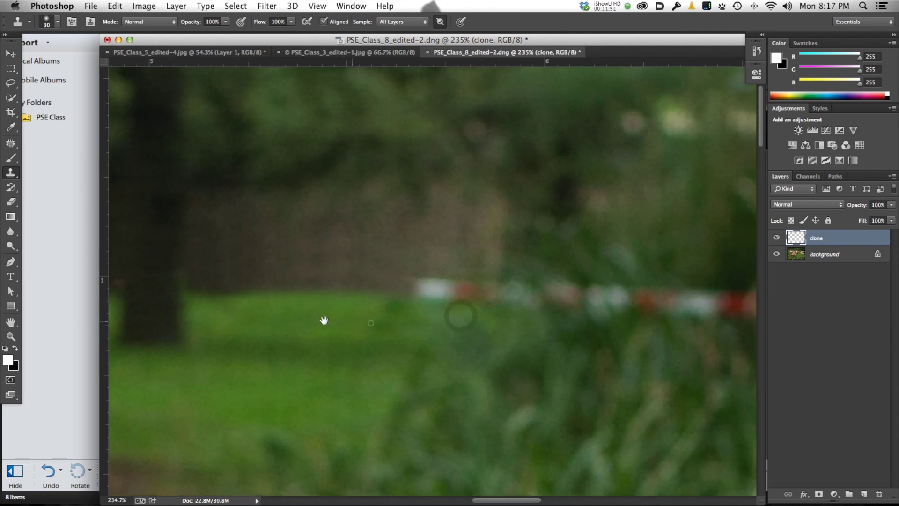
pyautogui.moveTo(343, 323); pyautogui.dragTo(317, 309)
pyautogui.click(368, 275)
pyautogui.moveTo(367, 275)
pyautogui.mouseDown()
pyautogui.moveTo(519, 289)
pyautogui.moveTo(585, 306)
pyautogui.moveTo(587, 289)
pyautogui.moveTo(690, 313)
pyautogui.moveTo(698, 295)
pyautogui.mouseUp()
pyautogui.keyDown('alt'); pyautogui.click(473, 240); pyautogui.keyUp('alt')
# Clone green foliage over the tape fragments in the tall grass on both sides of the slim dark trunk.
pyautogui.moveTo(595, 375); pyautogui.dragTo(263, 349)
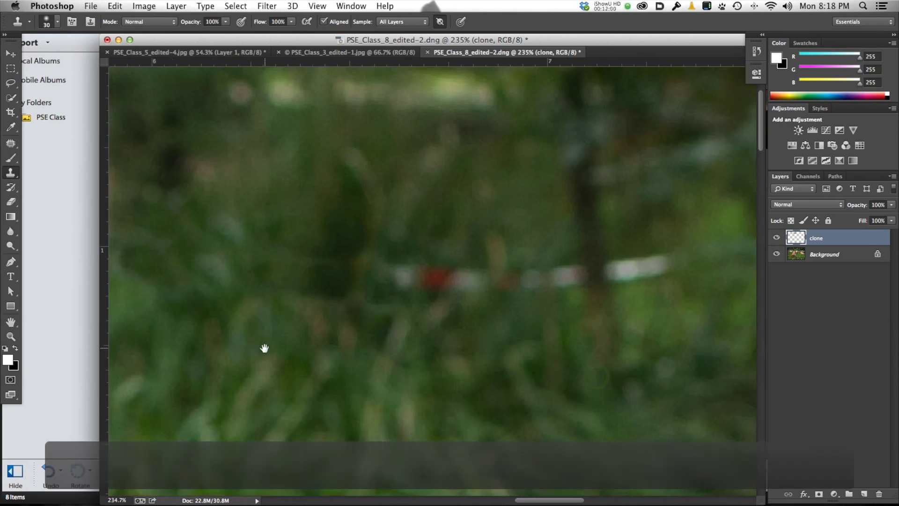
pyautogui.keyDown('alt'); pyautogui.click(373, 335); pyautogui.keyUp('alt')
pyautogui.moveTo(382, 268)
pyautogui.mouseDown()
pyautogui.moveTo(436, 281)
pyautogui.moveTo(538, 281)
pyautogui.moveTo(564, 269)
pyautogui.mouseUp()
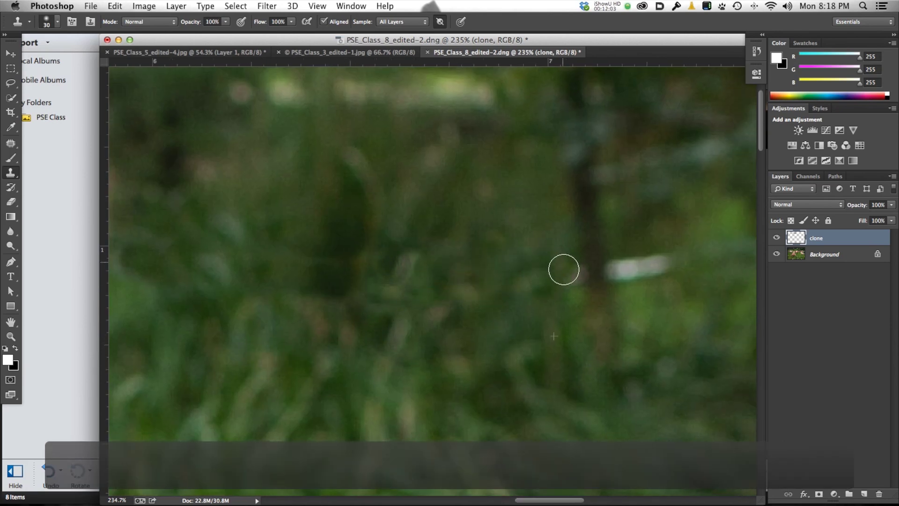
pyautogui.keyDown('alt'); pyautogui.click(634, 307); pyautogui.keyUp('alt')
pyautogui.moveTo(618, 263)
pyautogui.mouseDown()
pyautogui.moveTo(633, 275)
pyautogui.moveTo(672, 259)
pyautogui.mouseUp()
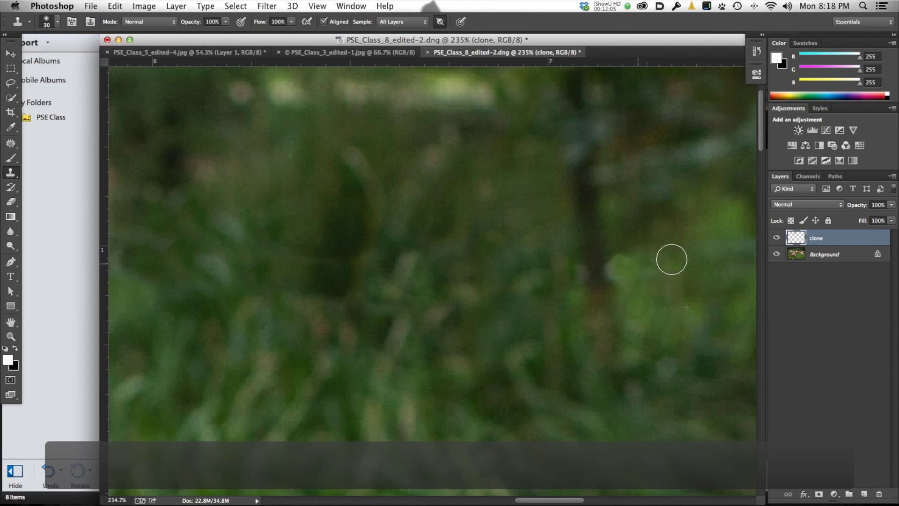
# Clone foliage over the last red-and-white tape remnant and the pale streak among the tree branches.
pyautogui.moveTo(532, 325); pyautogui.dragTo(239, 315)
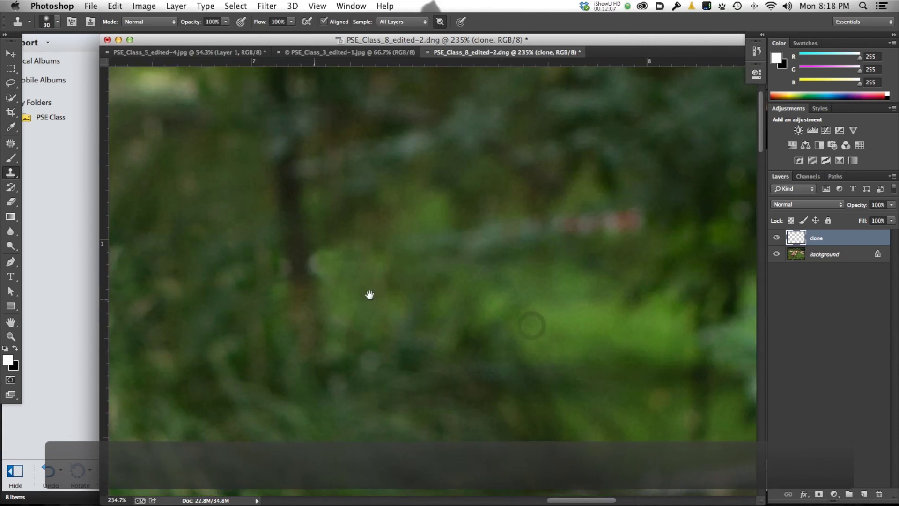
pyautogui.moveTo(562, 226); pyautogui.dragTo(633, 215)
pyautogui.keyDown('alt'); pyautogui.click(467, 196); pyautogui.keyUp('alt')
pyautogui.moveTo(470, 242)
pyautogui.mouseDown()
pyautogui.moveTo(512, 234)
pyautogui.moveTo(501, 275)
pyautogui.mouseUp()
# Compare the whole flamingo photo with and without the retouching by toggling the visibility of the layers.
pyautogui.press('super+space')
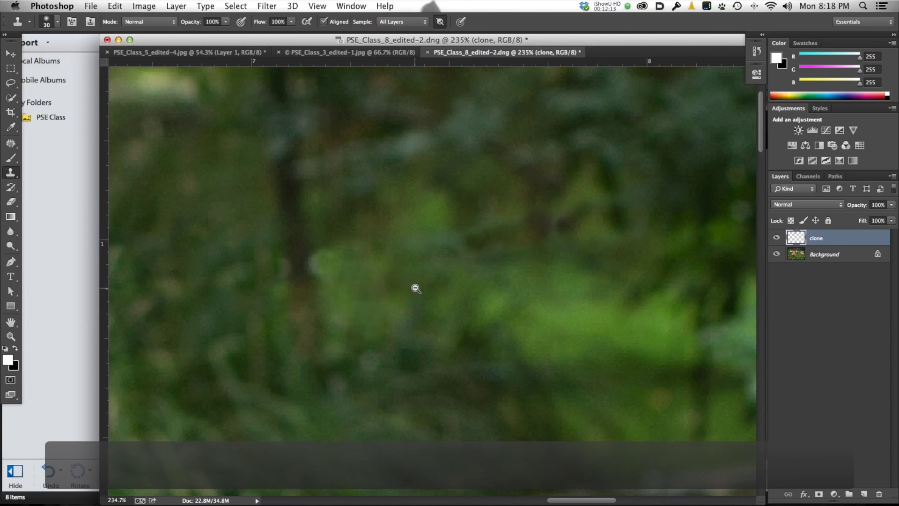
pyautogui.keyDown('alt'); pyautogui.keyDown('super'); pyautogui.click(416, 288); pyautogui.keyUp('super'); pyautogui.keyUp('alt')
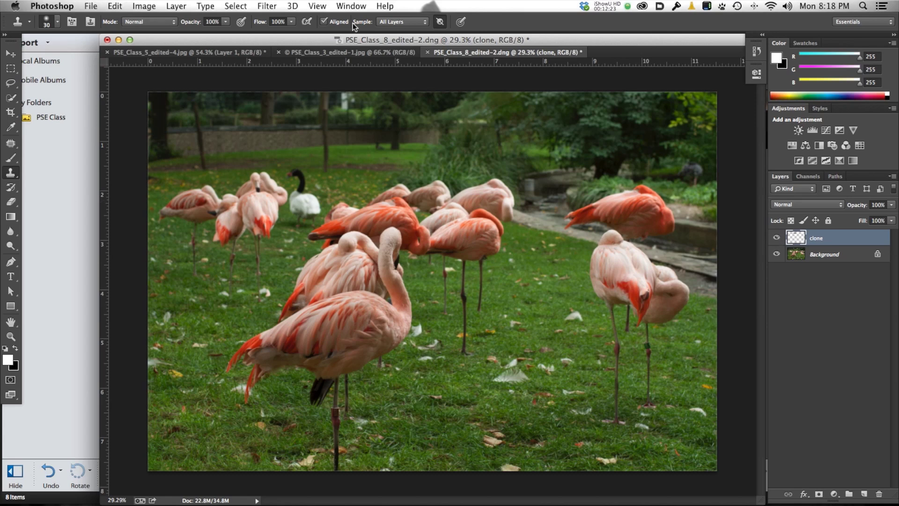
pyautogui.click(775, 240)
pyautogui.click(775, 240)
pyautogui.click(775, 240)
pyautogui.click(774, 240)
pyautogui.click(774, 241)
pyautogui.click(775, 240)
pyautogui.keyDown('alt'); pyautogui.click(775, 240); pyautogui.keyUp('alt')
pyautogui.keyDown('alt'); pyautogui.click(774, 240); pyautogui.keyUp('alt')
# Switch to Elements Organizer and open the flamingo photo in Photoshop Elements Editor.
pyautogui.press('super')
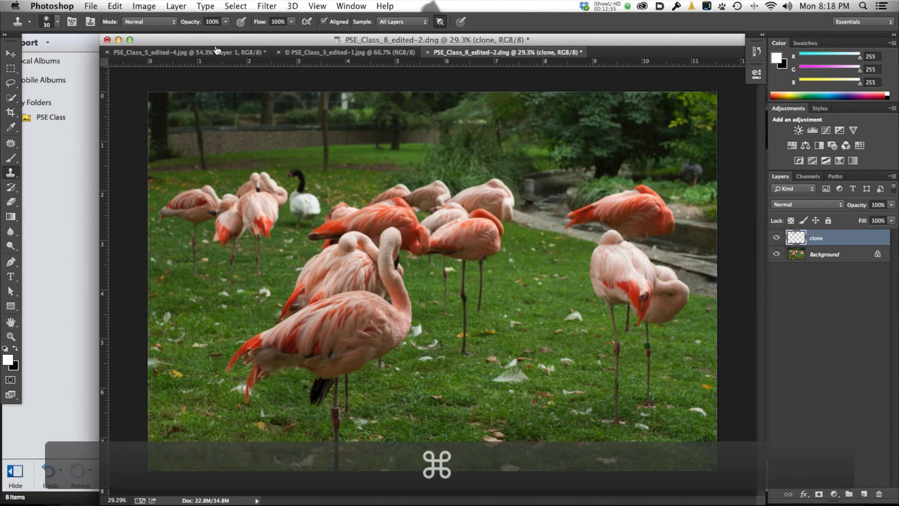
pyautogui.press('super+Tab')
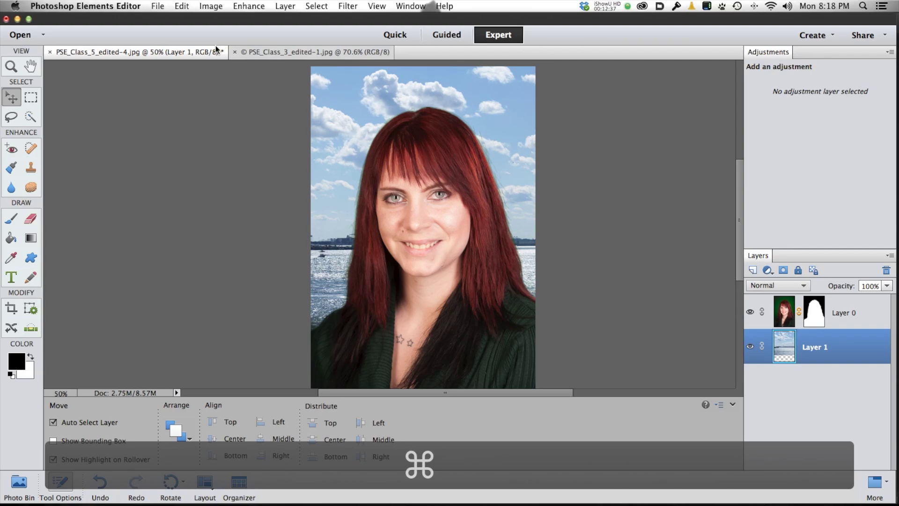
pyautogui.press('super')
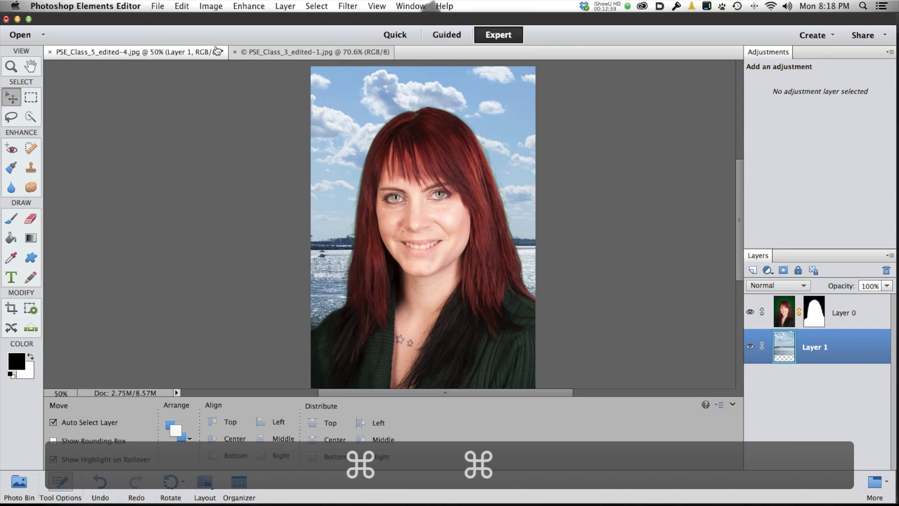
pyautogui.press('super+Tab')
pyautogui.click(188, 225)
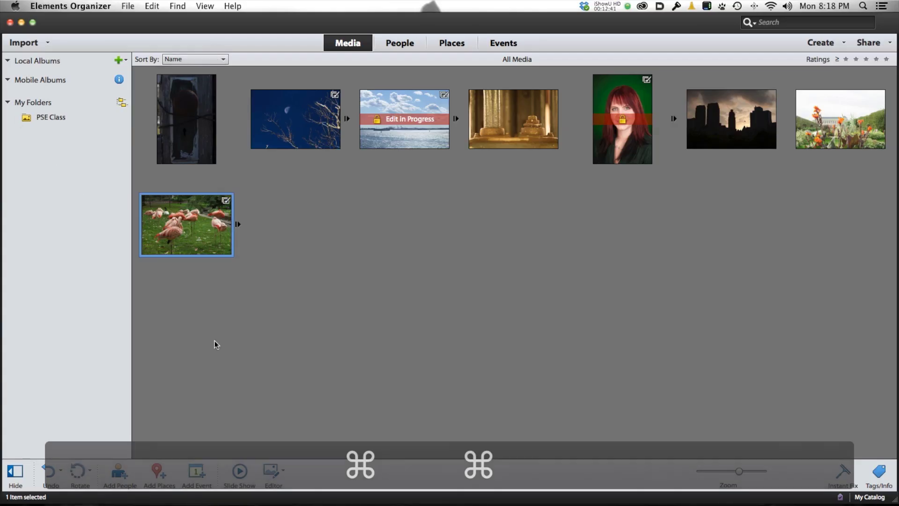
pyautogui.click(282, 476)
pyautogui.click(302, 446)
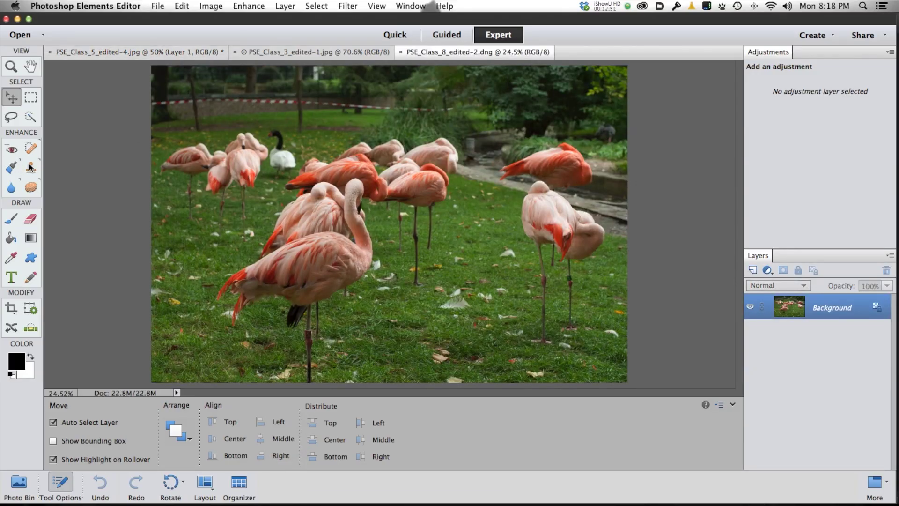
# Clone dark bark over the barrier tape crossing the thick tree trunk at the photo's left edge with a 35 px Clone Stamp.
pyautogui.click(34, 170)
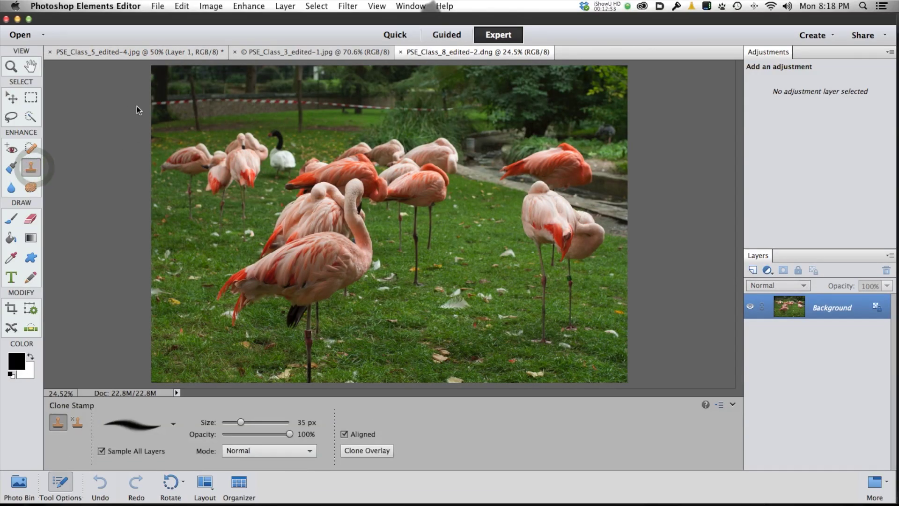
pyautogui.click(159, 102)
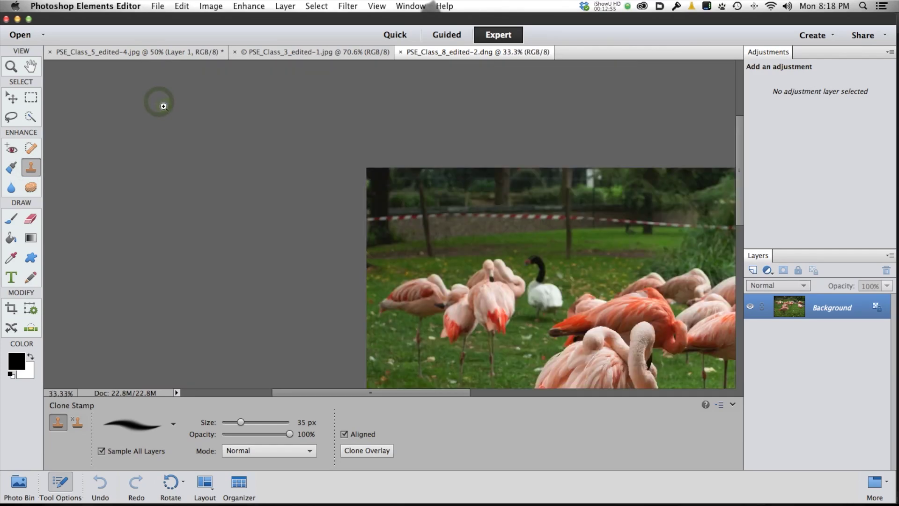
pyautogui.click(394, 227)
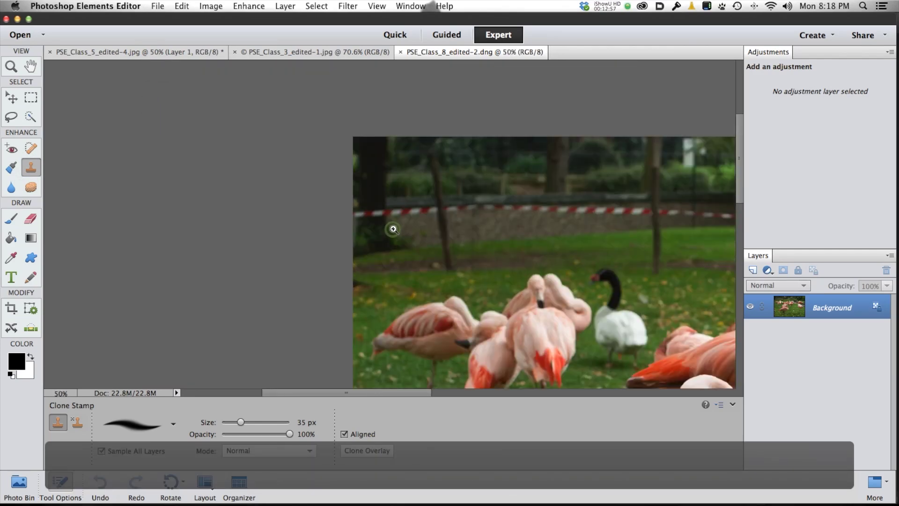
pyautogui.click(393, 228)
pyautogui.click(393, 229)
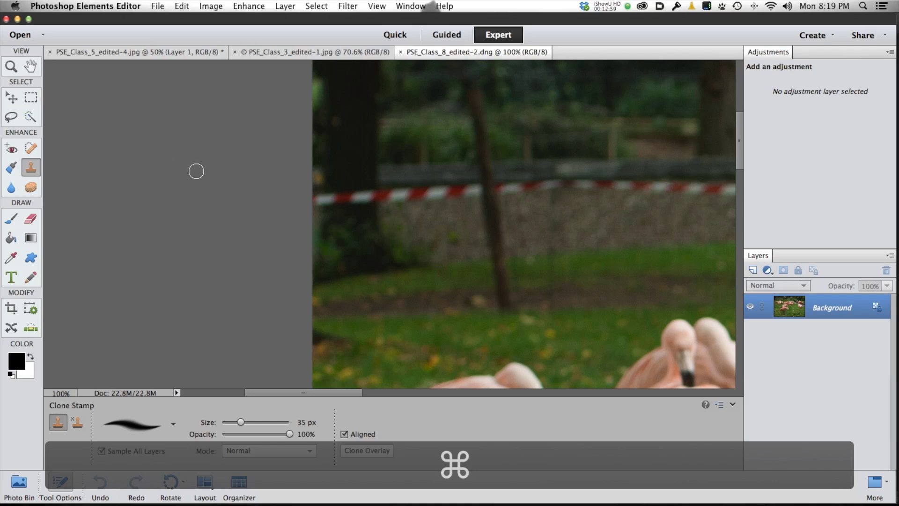
pyautogui.keyDown('alt'); pyautogui.click(323, 191); pyautogui.keyUp('alt')
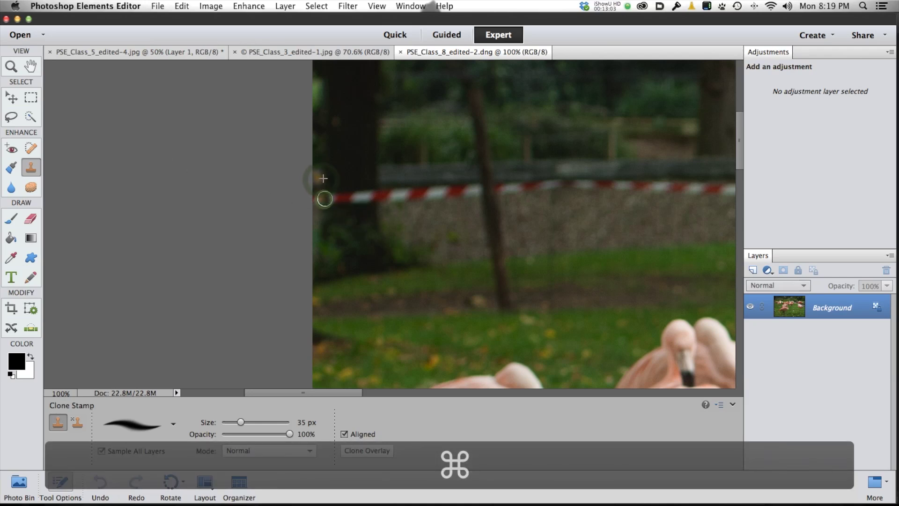
pyautogui.moveTo(343, 199); pyautogui.dragTo(370, 193)
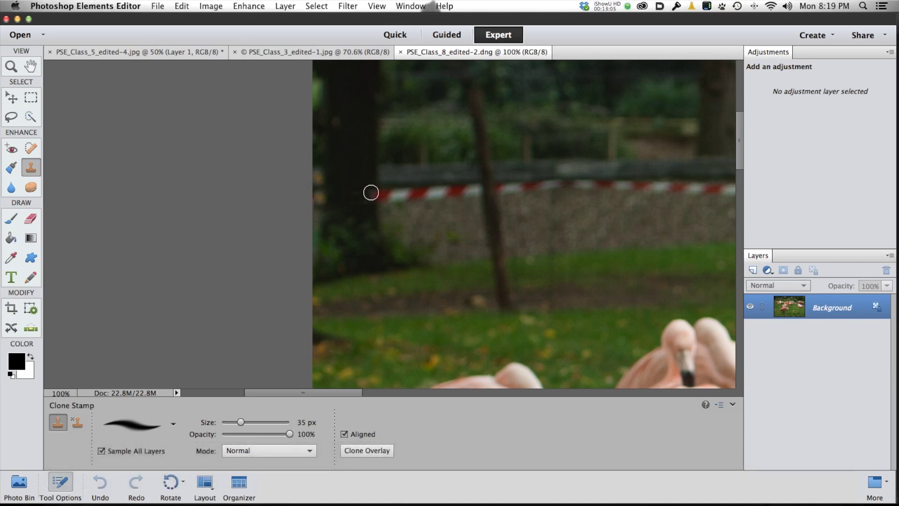
# Clone gravelly wall texture over the tape on both sides of the first slim trunk.
pyautogui.keyDown('alt'); pyautogui.click(378, 214); pyautogui.keyUp('alt')
pyautogui.moveTo(380, 195); pyautogui.dragTo(450, 193)
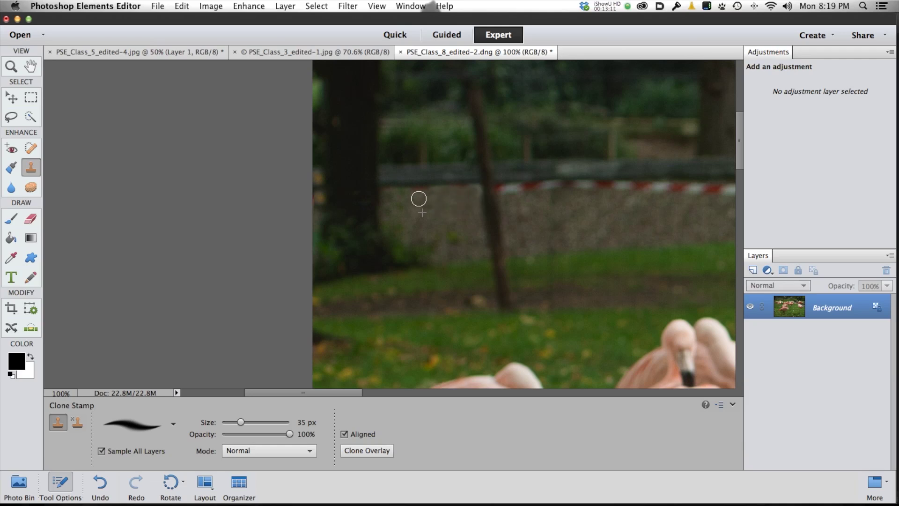
pyautogui.keyDown('alt'); pyautogui.click(499, 204); pyautogui.keyUp('alt')
pyautogui.moveTo(502, 189); pyautogui.dragTo(540, 190)
pyautogui.click(604, 189)
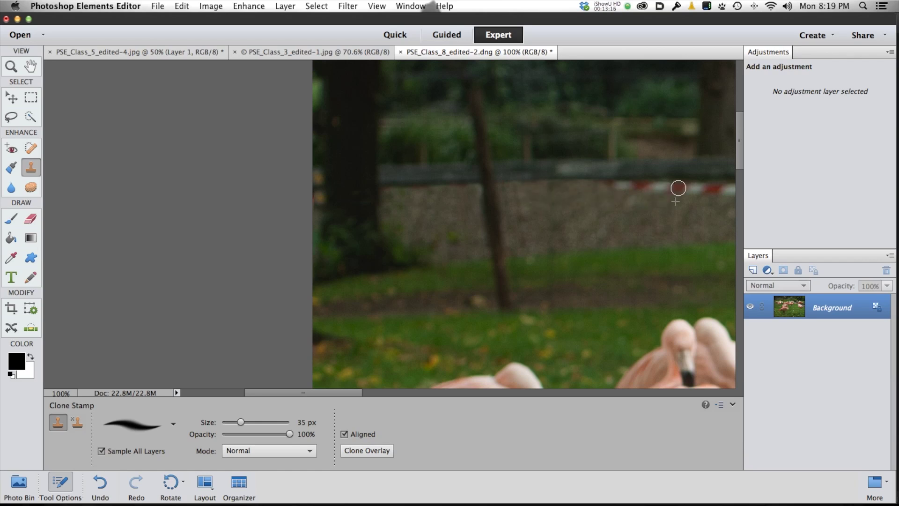
# Clone wall texture over the tape stretch leading up to the second slim trunk, above the black-necked swan.
pyautogui.moveTo(722, 187)
pyautogui.mouseDown()
pyautogui.moveTo(504, 225)
pyautogui.moveTo(168, 229)
pyautogui.mouseUp()
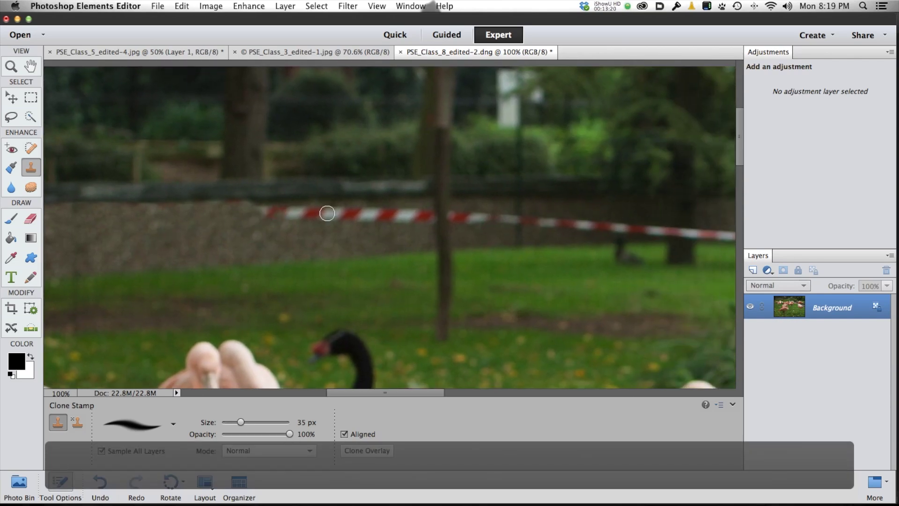
pyautogui.moveTo(271, 211); pyautogui.dragTo(301, 218)
pyautogui.moveTo(365, 217)
pyautogui.mouseDown()
pyautogui.moveTo(339, 215)
pyautogui.moveTo(398, 213)
pyautogui.mouseUp()
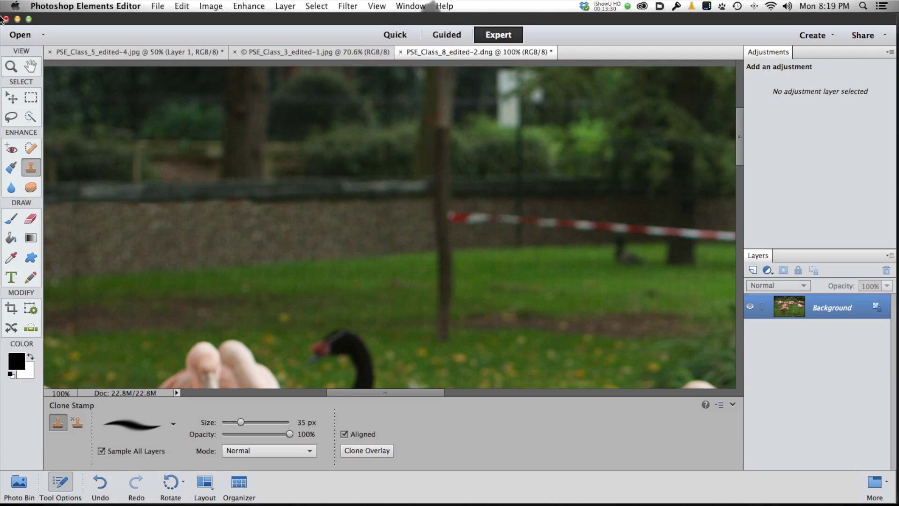
# Compare the whole partly retouched flamingo photo with the finished version in Photoshop and return to Photoshop Elements.
pyautogui.click(16, 66)
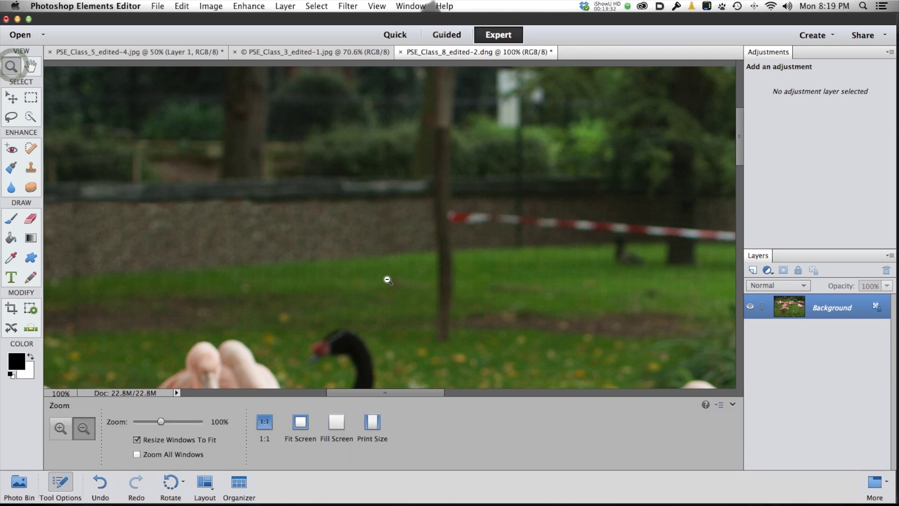
pyautogui.keyDown('alt'); pyautogui.click(387, 280); pyautogui.keyUp('alt')
pyautogui.keyDown('alt'); pyautogui.click(395, 272); pyautogui.keyUp('alt')
pyautogui.keyDown('alt'); pyautogui.click(406, 250); pyautogui.keyUp('alt')
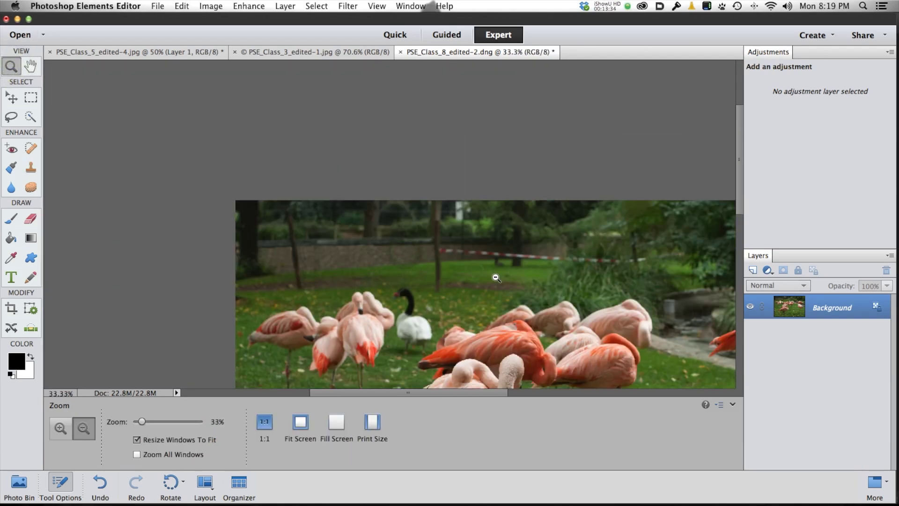
pyautogui.keyDown('alt'); pyautogui.click(491, 275); pyautogui.keyUp('alt')
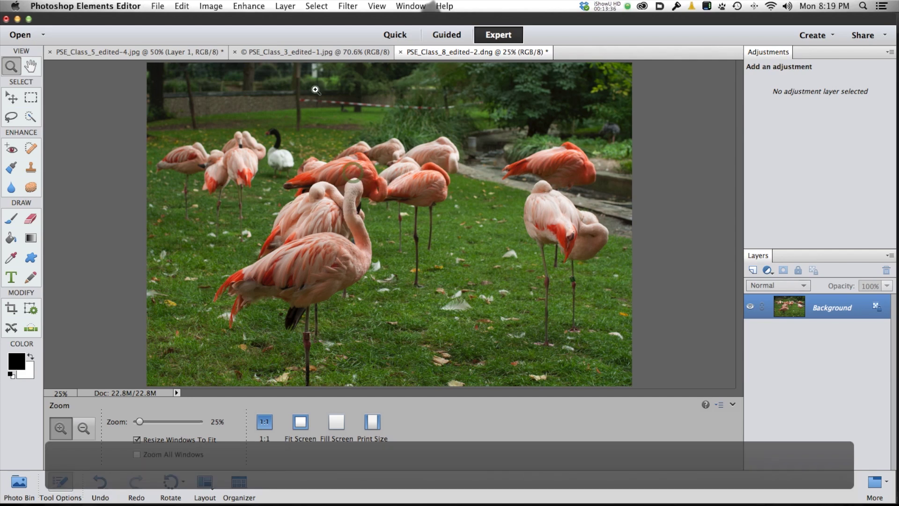
pyautogui.press('super')
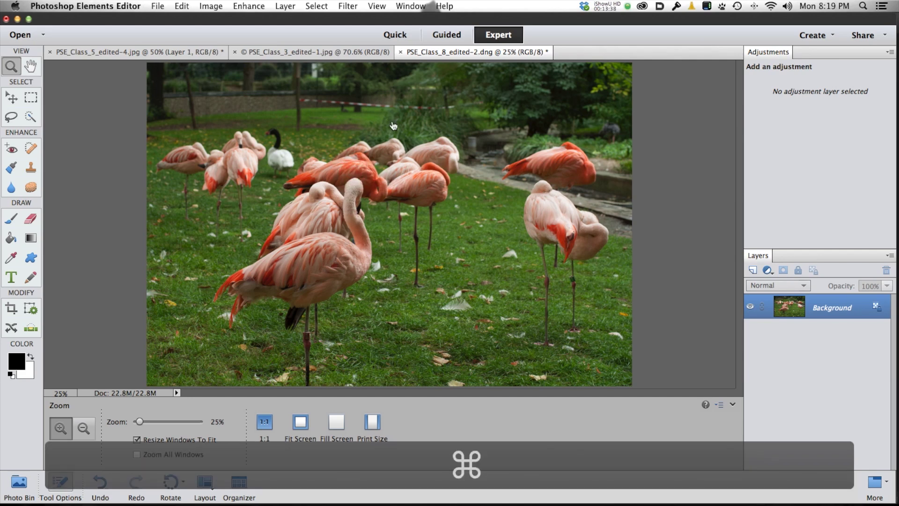
pyautogui.press('super+Tab')
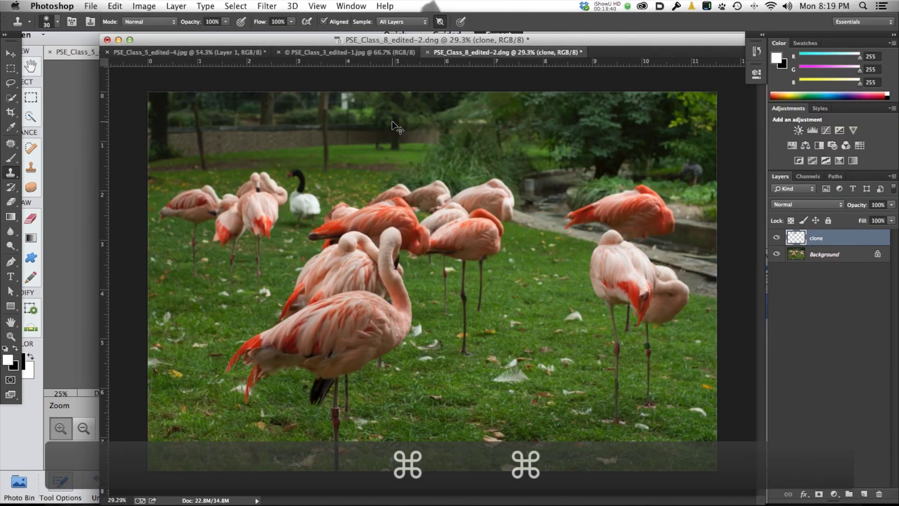
pyautogui.press('super+Tab')
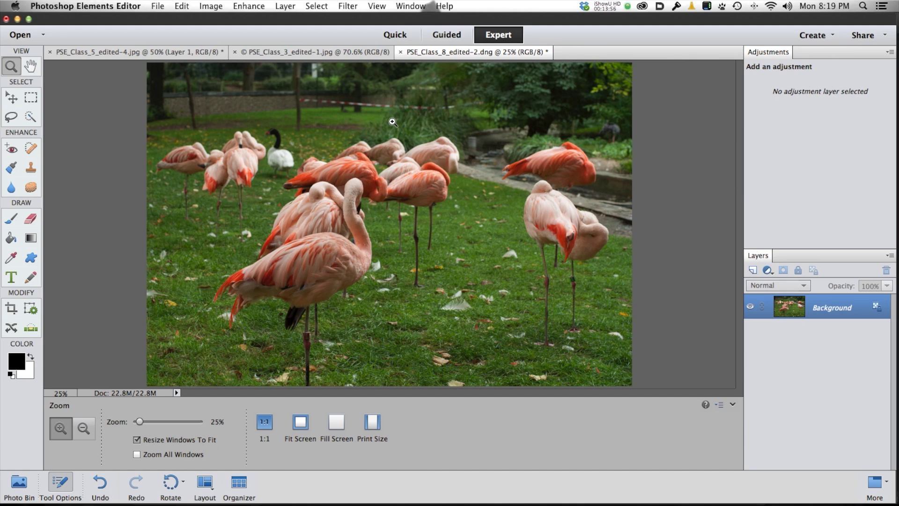
# Examine the variants and options of the Marquee, Lasso and Quick Selection tools, including Magic Wand and Selection Brush.
pyautogui.click(30, 99)
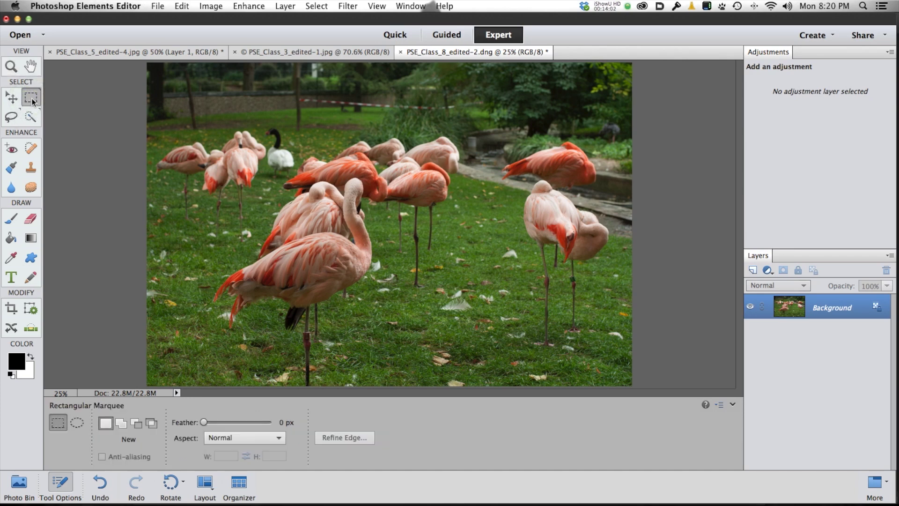
pyautogui.click(81, 424)
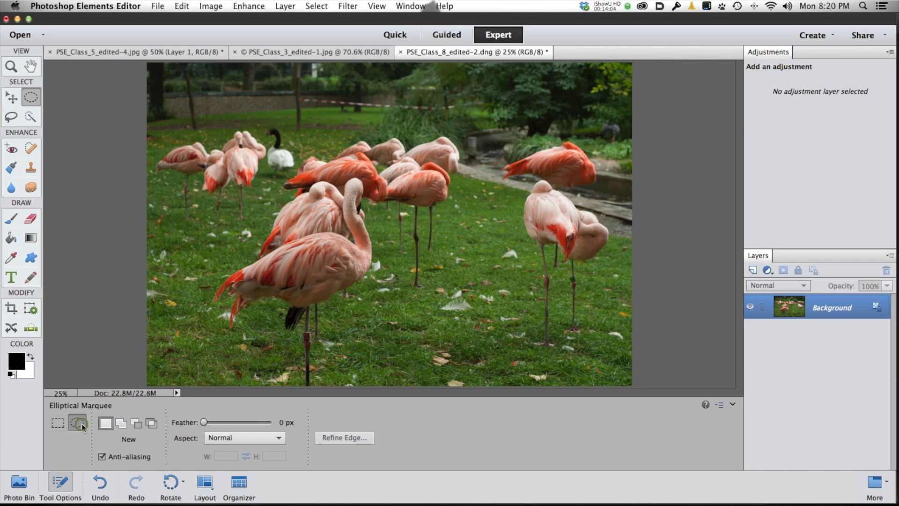
pyautogui.click(11, 117)
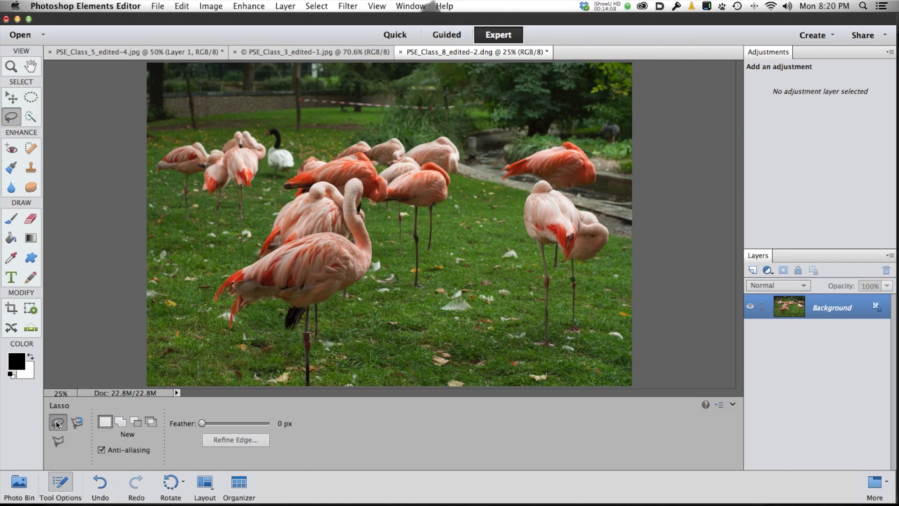
pyautogui.click(58, 442)
pyautogui.click(77, 421)
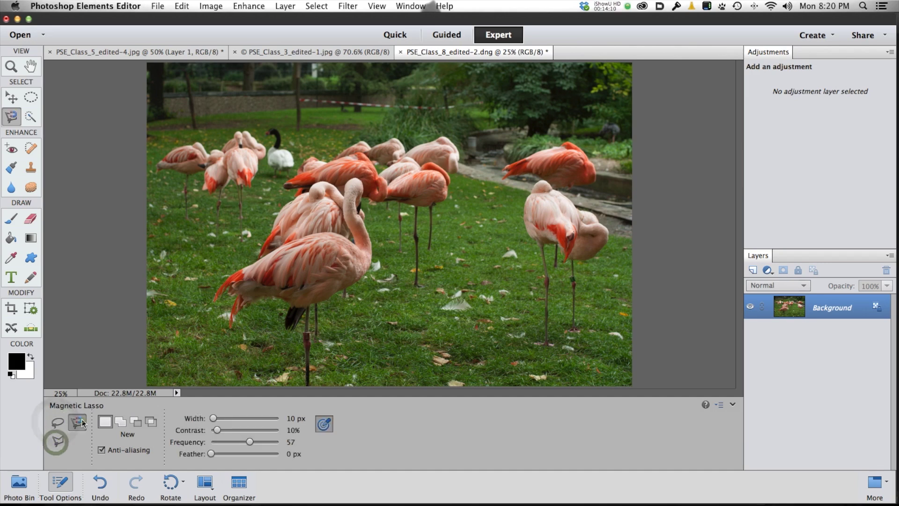
pyautogui.click(32, 117)
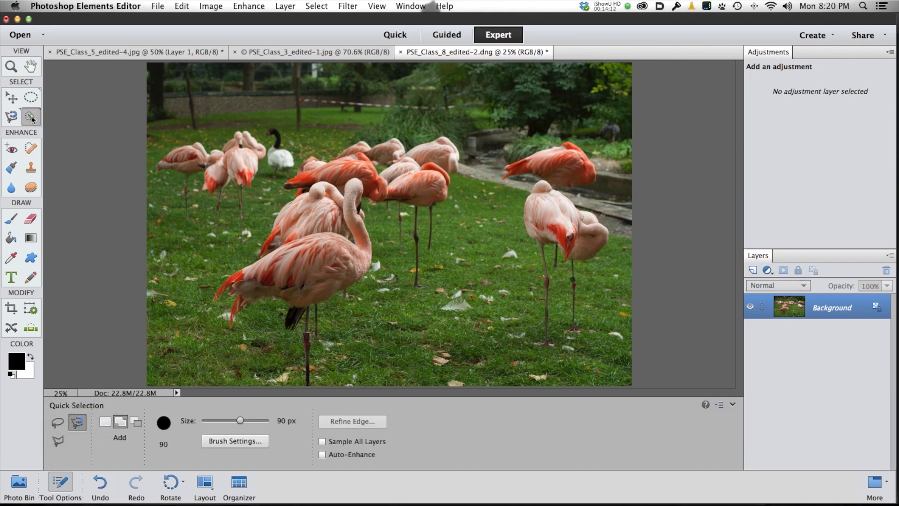
pyautogui.click(57, 440)
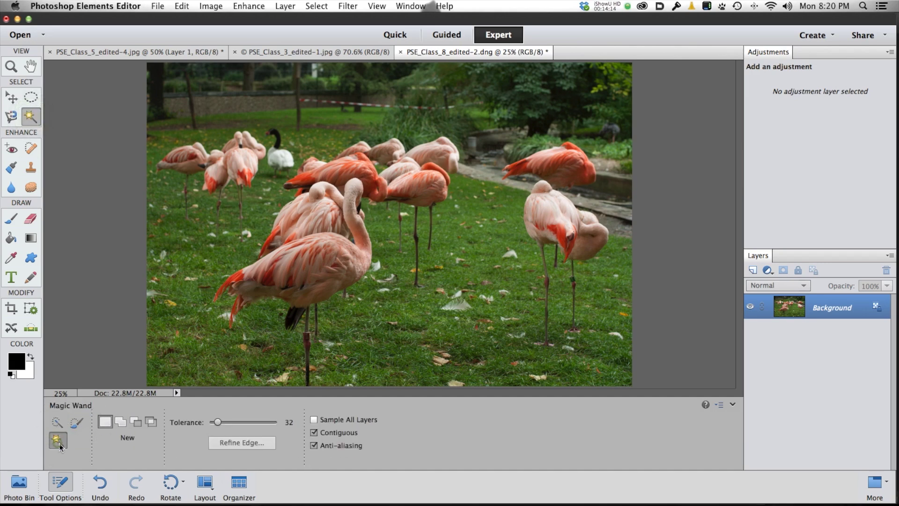
pyautogui.click(77, 423)
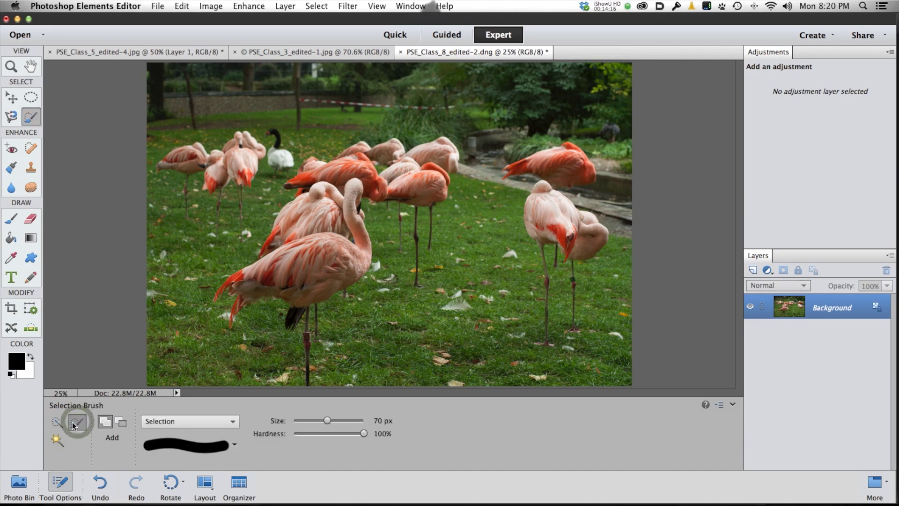
# Switch to Photoshop and examine the tool variants grouped under Marquee, Lasso and Quick Selection.
pyautogui.press('super')
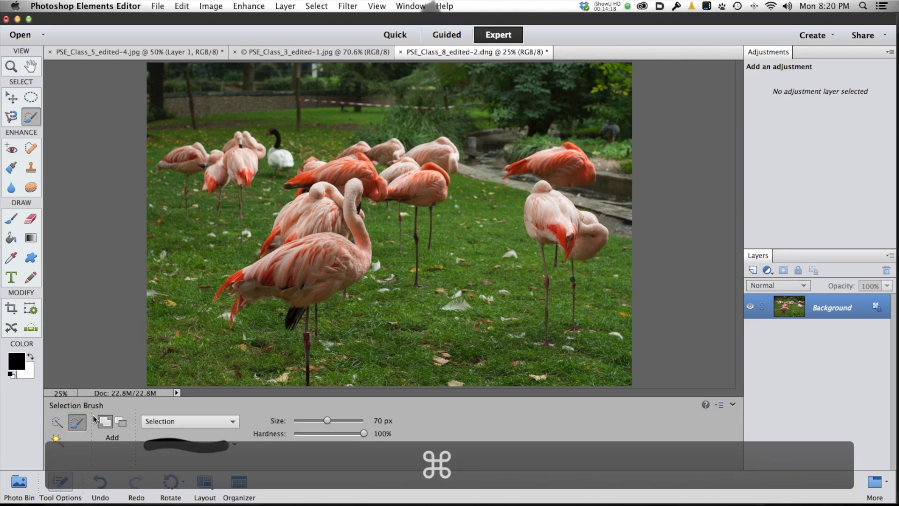
pyautogui.press('super+Tab')
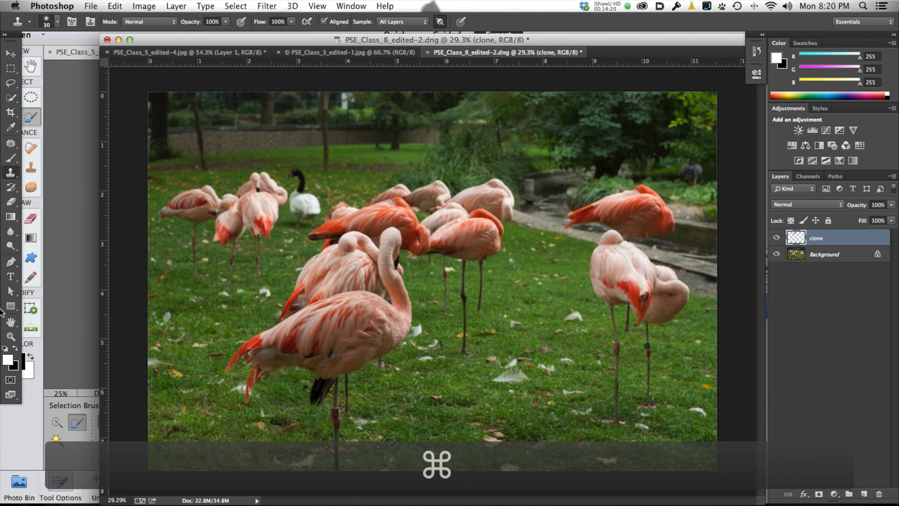
pyautogui.click(13, 71)
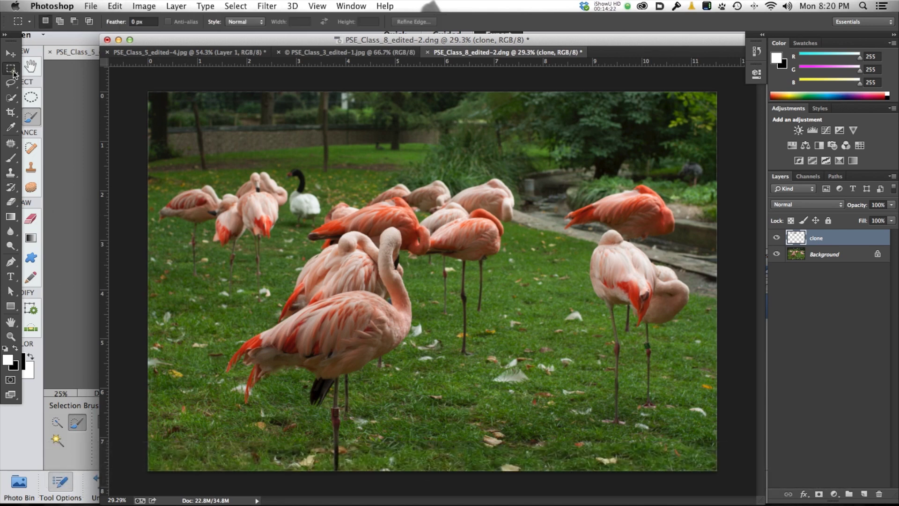
pyautogui.click(13, 71)
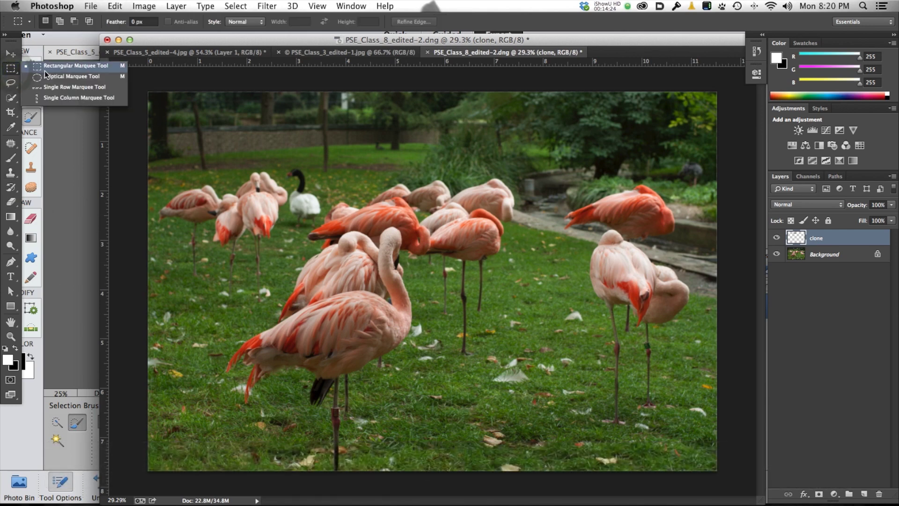
pyautogui.click(10, 83)
pyautogui.click(10, 84)
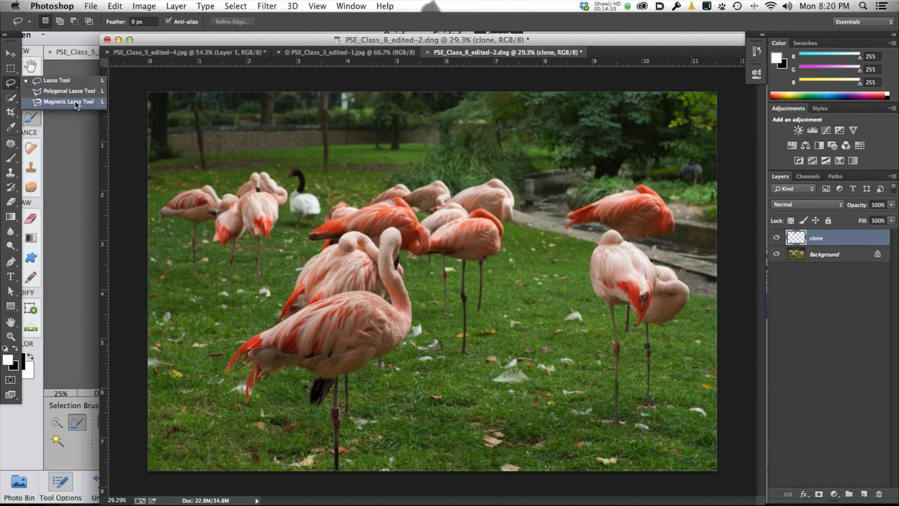
pyautogui.click(11, 99)
pyautogui.click(11, 100)
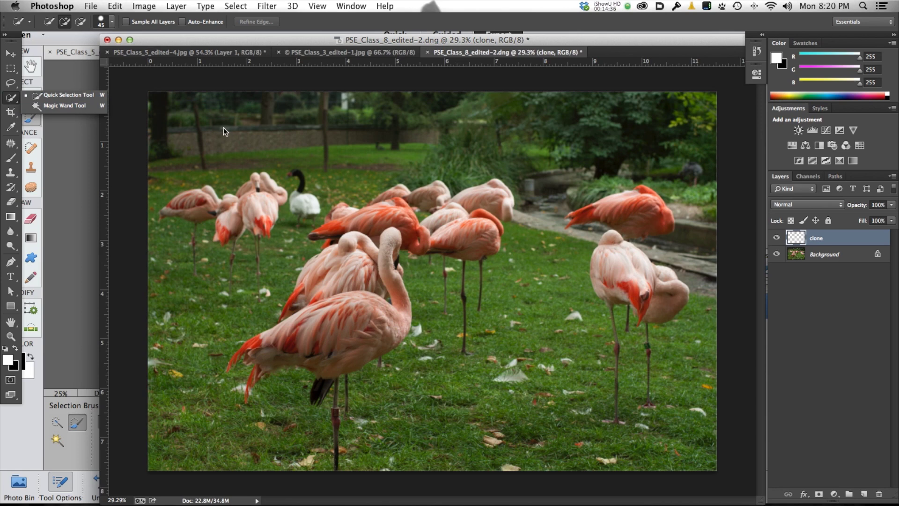
# Switch to the red-haired woman composite in Photoshop Elements and toggle the visibility of Layer 0.
pyautogui.press('super+Tab')
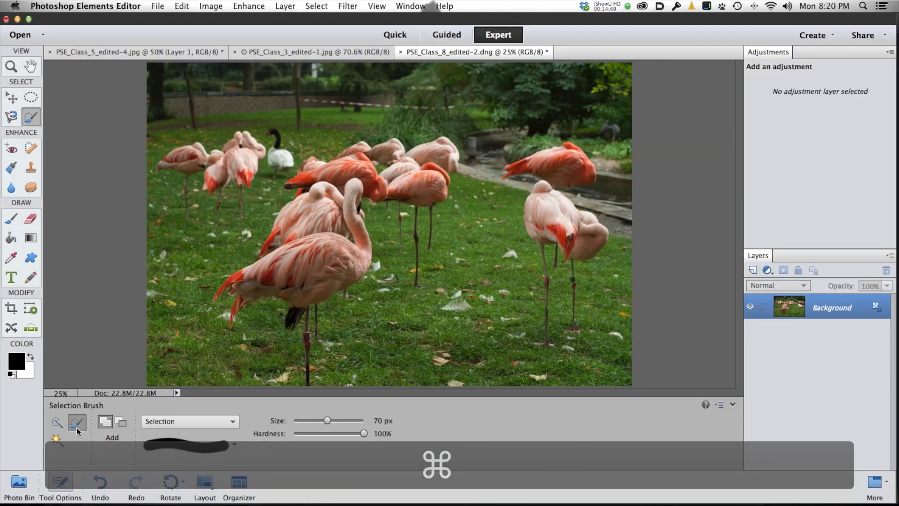
pyautogui.press('super+Tab')
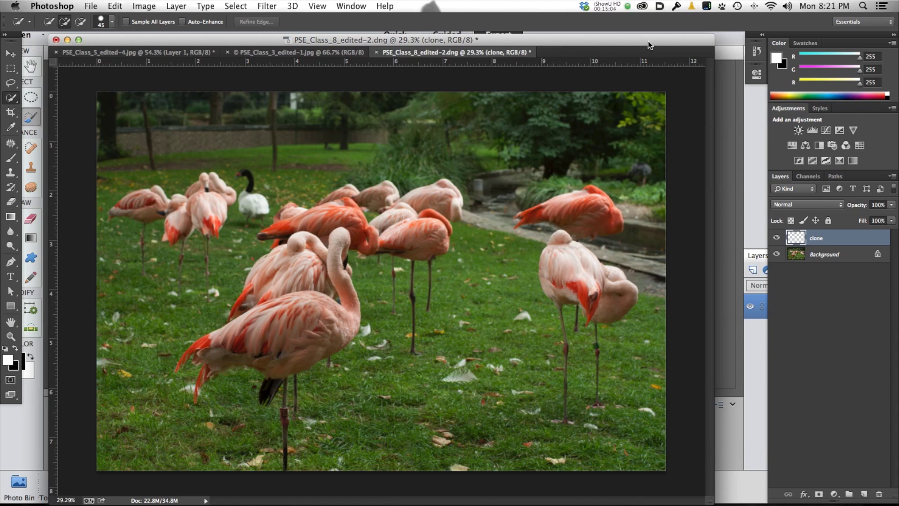
pyautogui.click(749, 200)
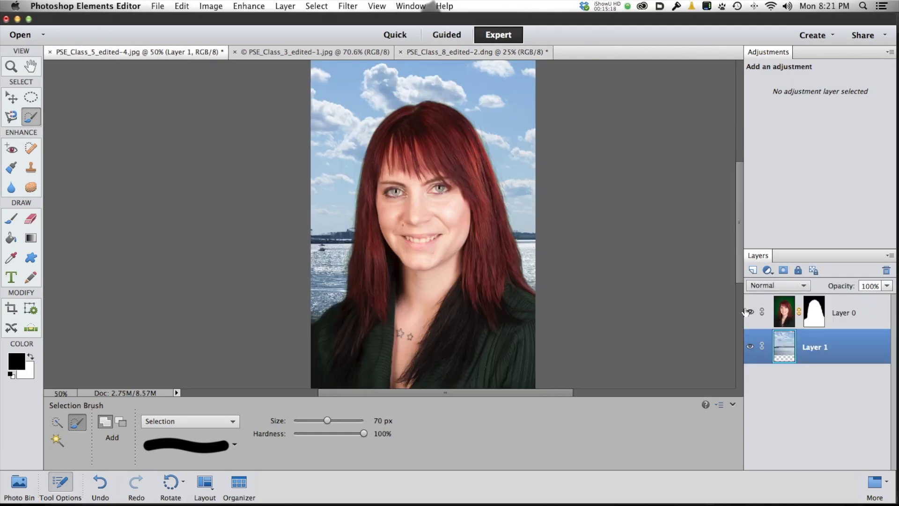
pyautogui.click(749, 311)
pyautogui.click(750, 312)
# Add a Levels adjustment layer above Layer 0 and set its input black point to 3 and white point to 235.
pyautogui.click(815, 312)
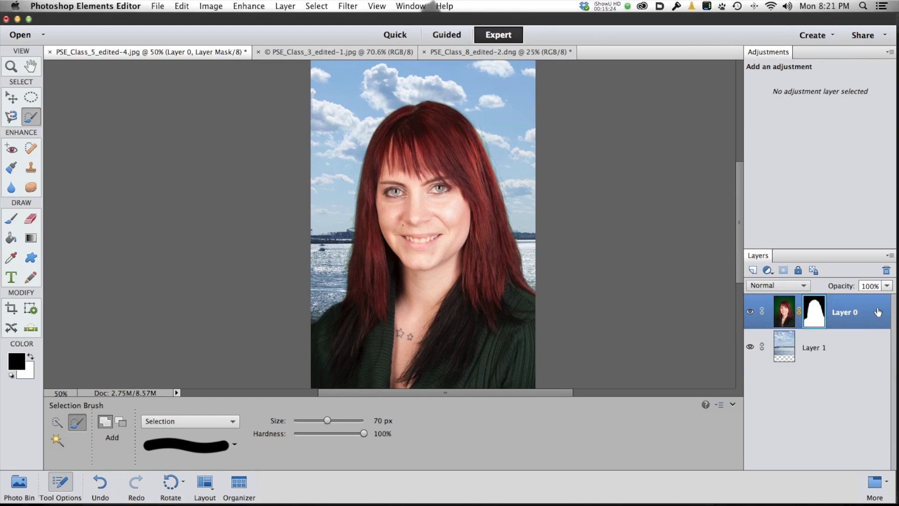
pyautogui.click(768, 270)
pyautogui.click(782, 321)
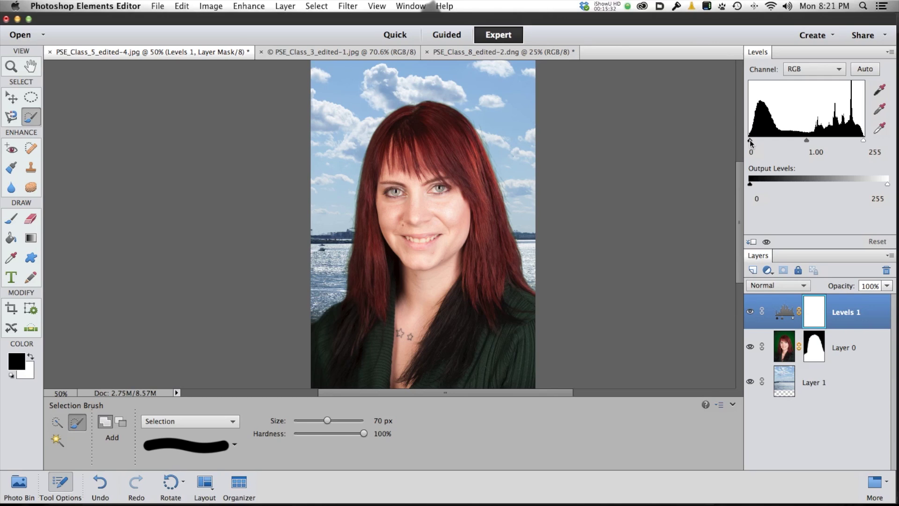
pyautogui.moveTo(750, 140)
pyautogui.mouseDown()
pyautogui.moveTo(759, 140)
pyautogui.moveTo(752, 139)
pyautogui.mouseUp()
pyautogui.moveTo(863, 141); pyautogui.dragTo(854, 140)
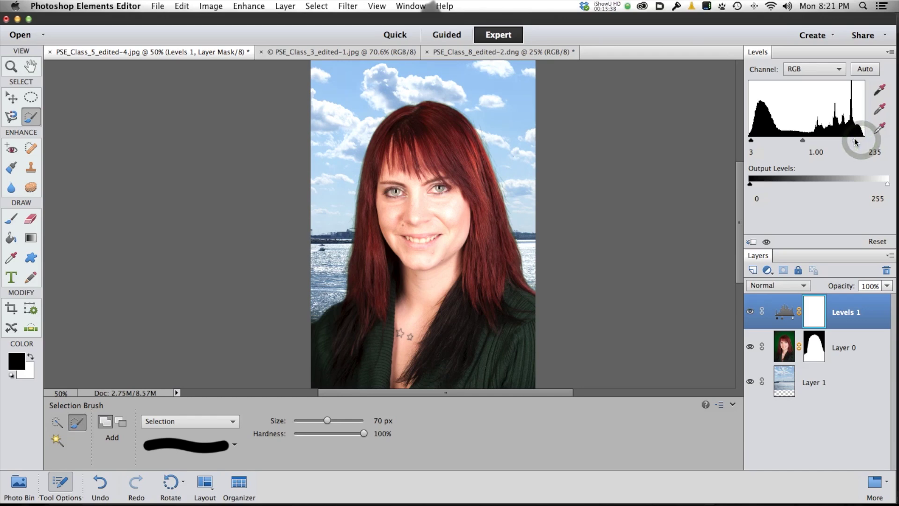
# Set the Levels 1 midtone to 0.96 and white point to 234, and toggle the layer's visibility to compare the effect.
pyautogui.moveTo(803, 140); pyautogui.dragTo(804, 141)
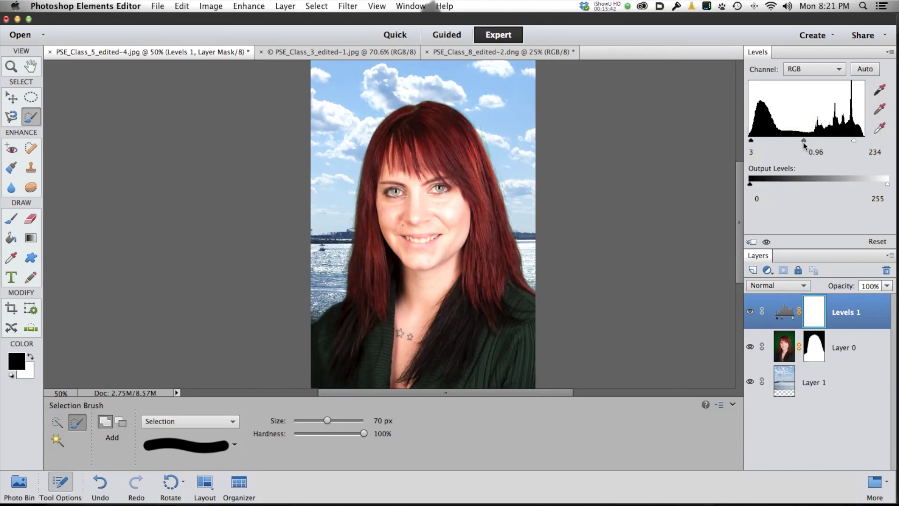
pyautogui.click(751, 311)
pyautogui.click(751, 311)
pyautogui.moveTo(750, 184); pyautogui.dragTo(749, 183)
pyautogui.click(751, 311)
pyautogui.click(751, 312)
# Strengthen the Levels 1 adjustment by setting the input black point to 56, the midtone to 0.57 and the white point to 236.
pyautogui.moveTo(756, 139); pyautogui.dragTo(763, 139)
pyautogui.moveTo(853, 141); pyautogui.dragTo(856, 141)
pyautogui.moveTo(764, 140); pyautogui.dragTo(774, 140)
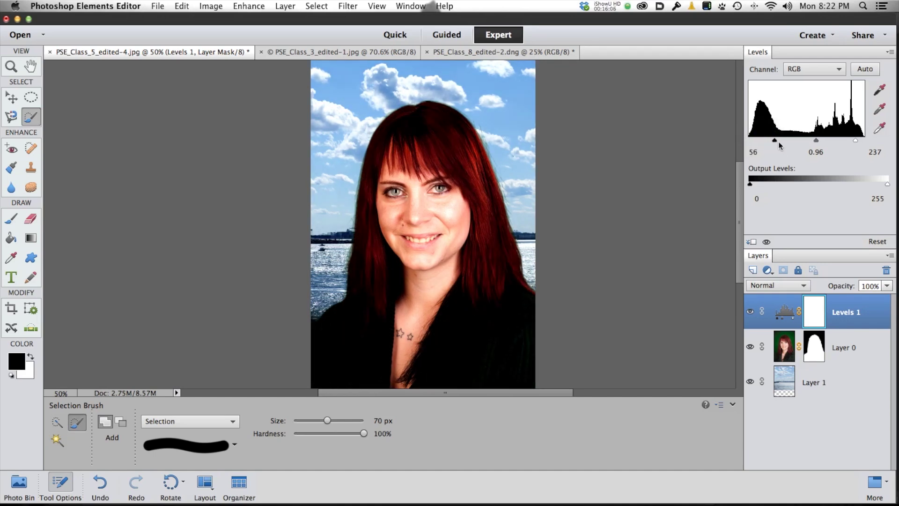
pyautogui.moveTo(856, 141); pyautogui.dragTo(827, 142)
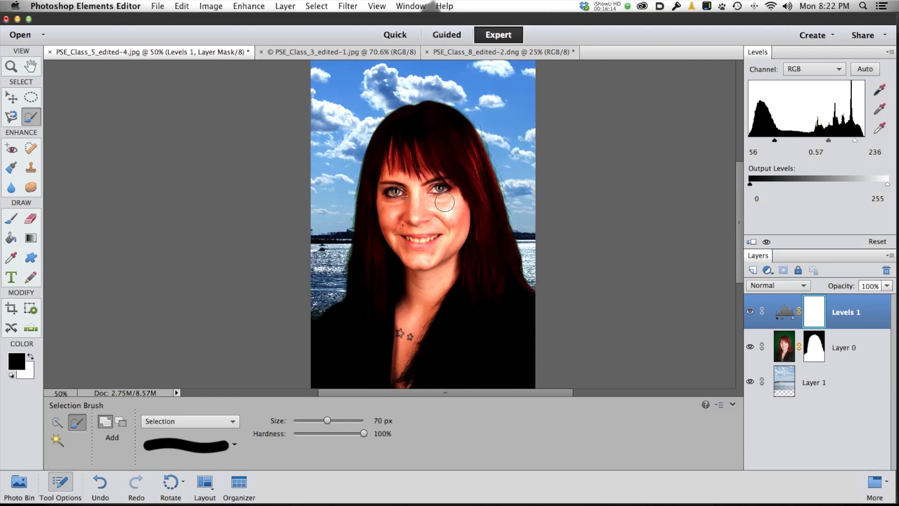
# Load Layer 0's mask as a selection around the woman and make the Levels 1 layer mask active.
pyautogui.click(810, 353)
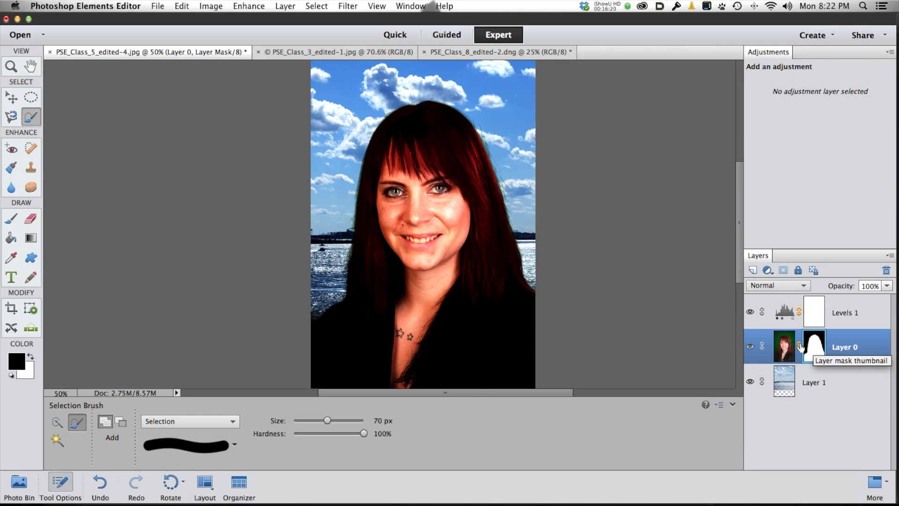
pyautogui.keyDown('super'); pyautogui.click(814, 350); pyautogui.keyUp('super')
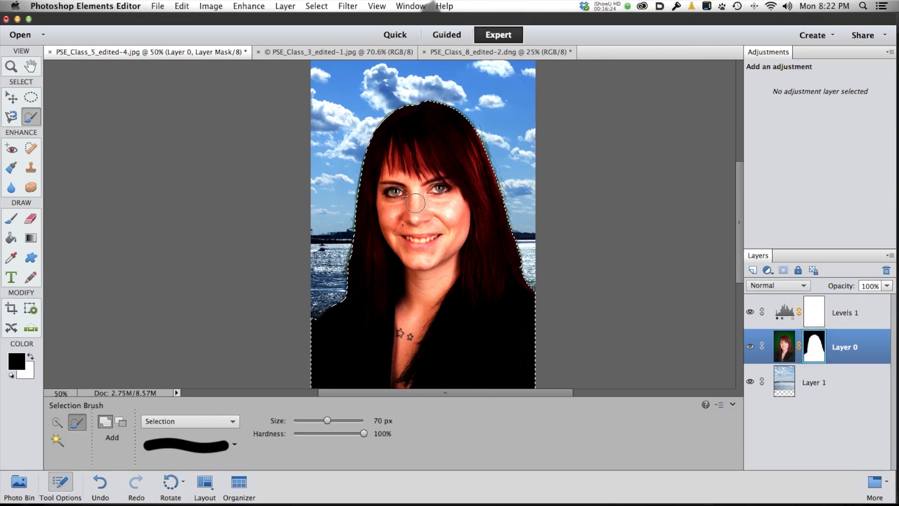
pyautogui.click(816, 318)
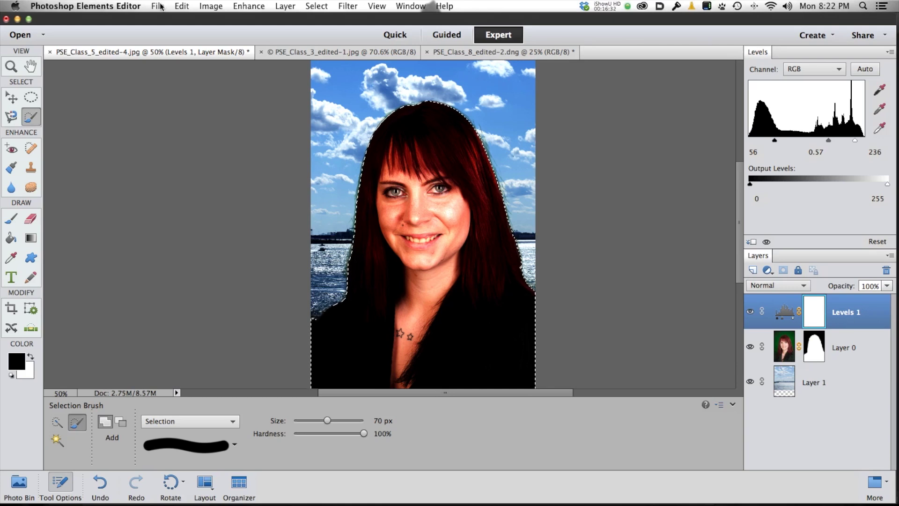
# Fill the selected woman's area on the Levels 1 mask with black at 100% opacity in Normal mode, and deselect.
pyautogui.click(180, 6)
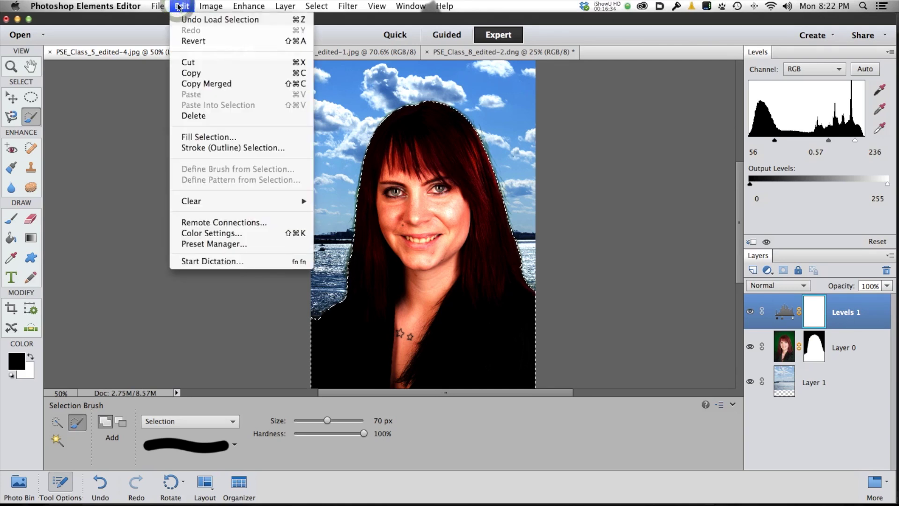
pyautogui.click(204, 137)
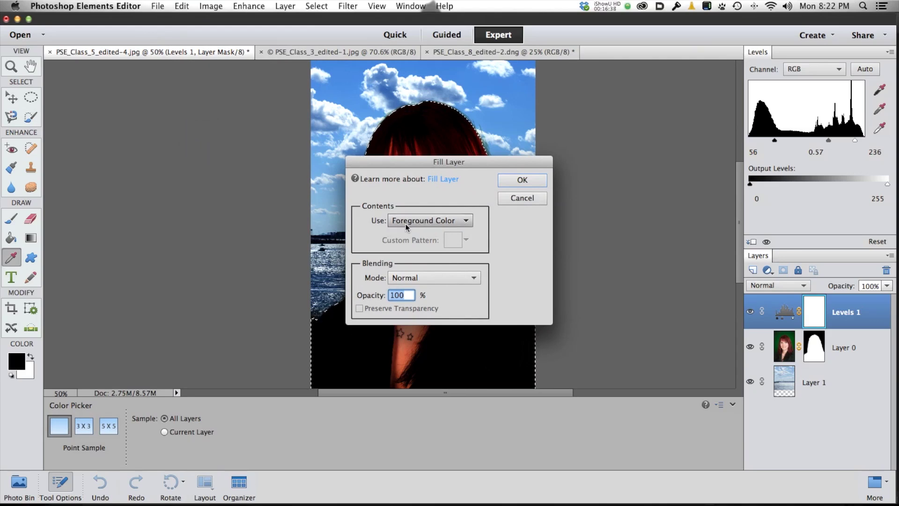
pyautogui.click(424, 223)
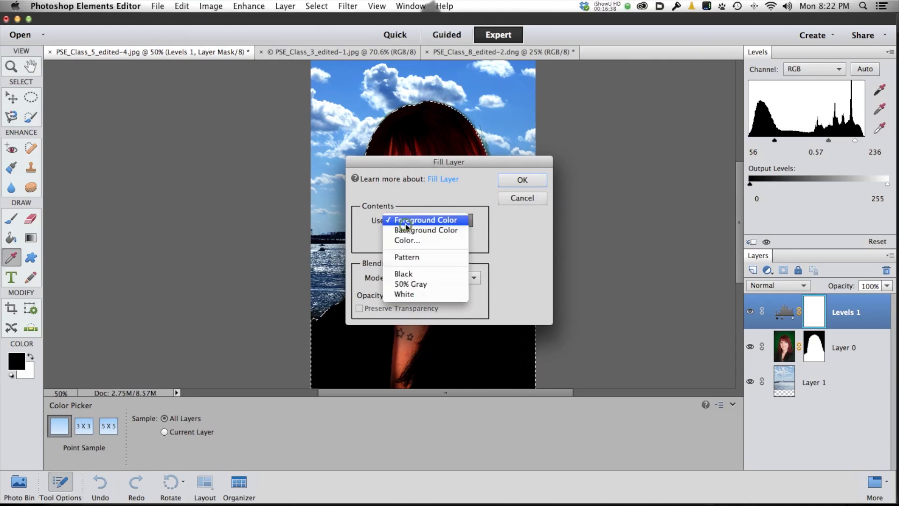
pyautogui.click(409, 275)
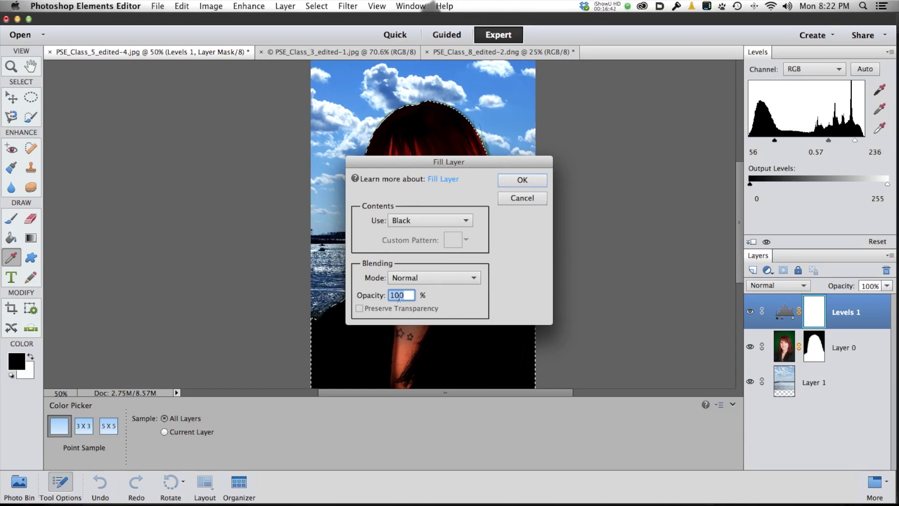
pyautogui.click(522, 180)
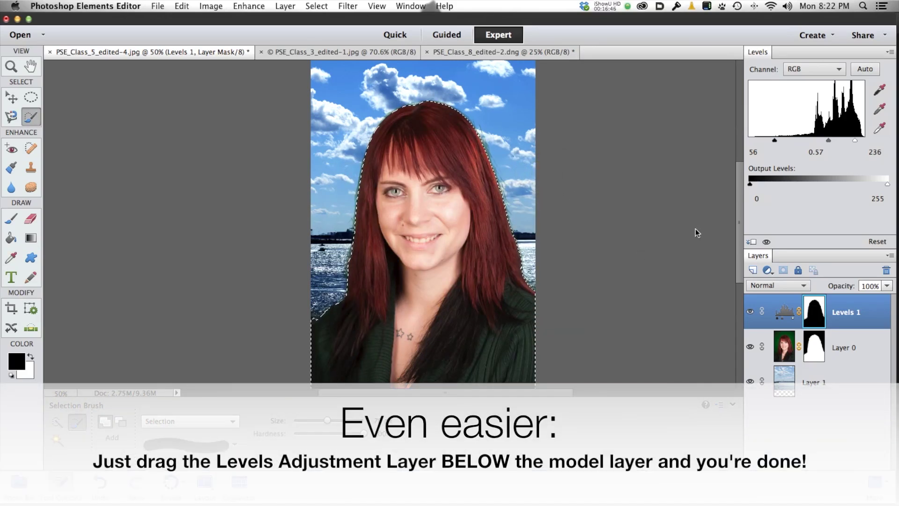
pyautogui.press('super+d')
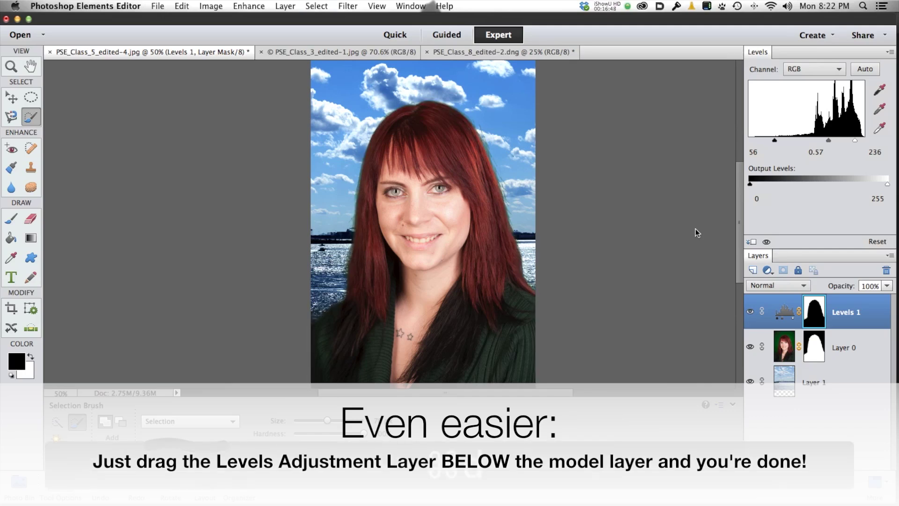